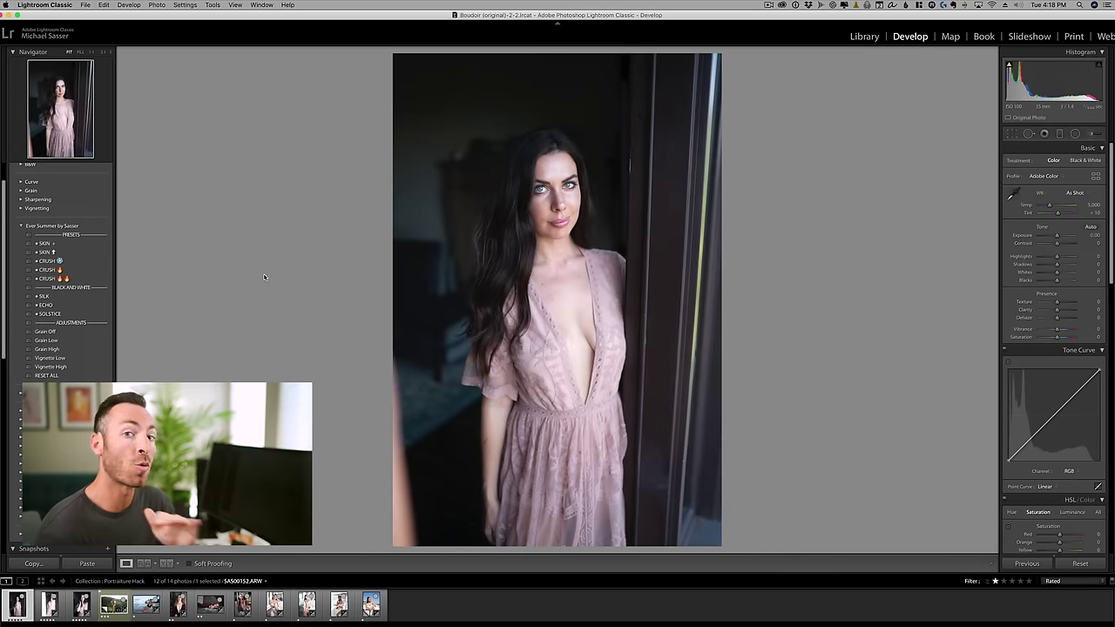
Apply SKIN with exposure -0.40 to the three pink-dress portraits, then SKIN to the field shot
{"action": "left_click", "coordinate": [96, 250]}
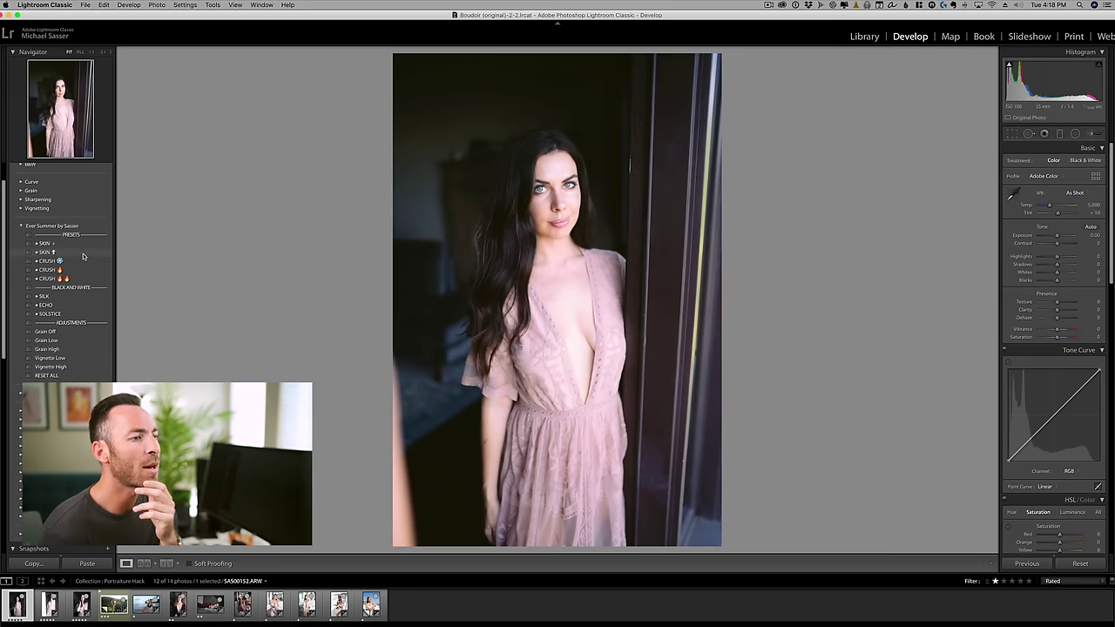
{"action": "left_click", "coordinate": [77, 243]}
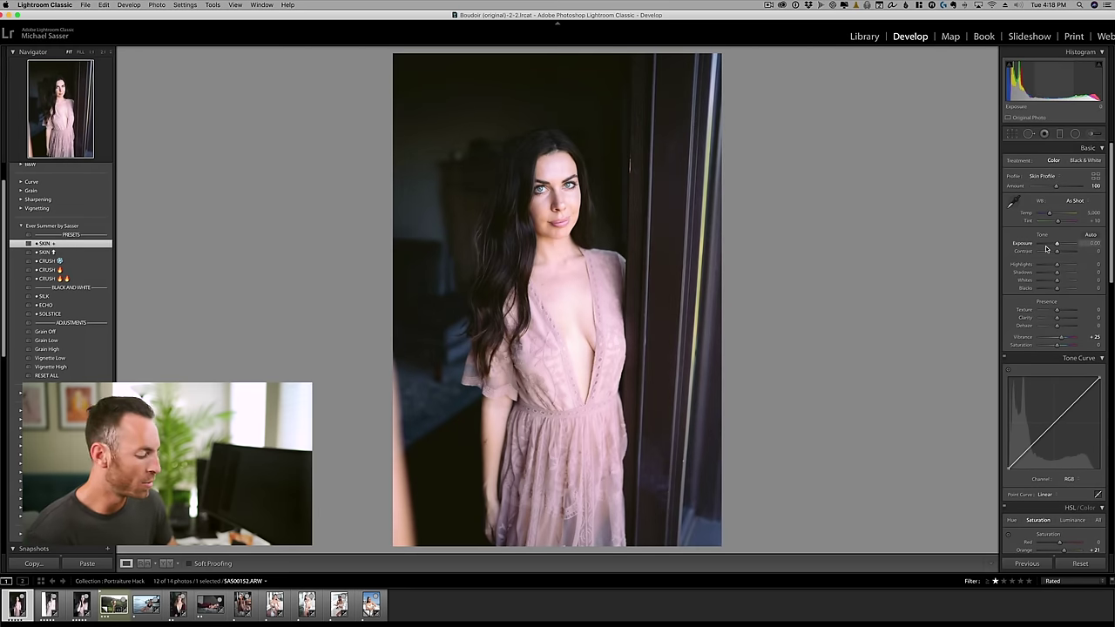
{"action": "key", "text": "Down"}
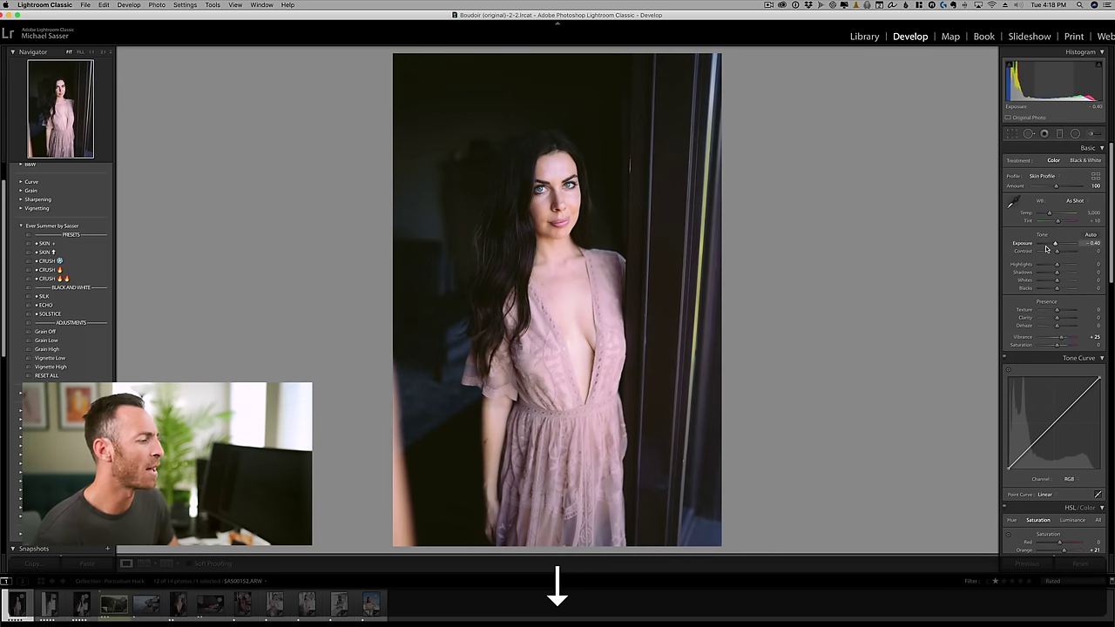
{"action": "key", "text": "Right"}
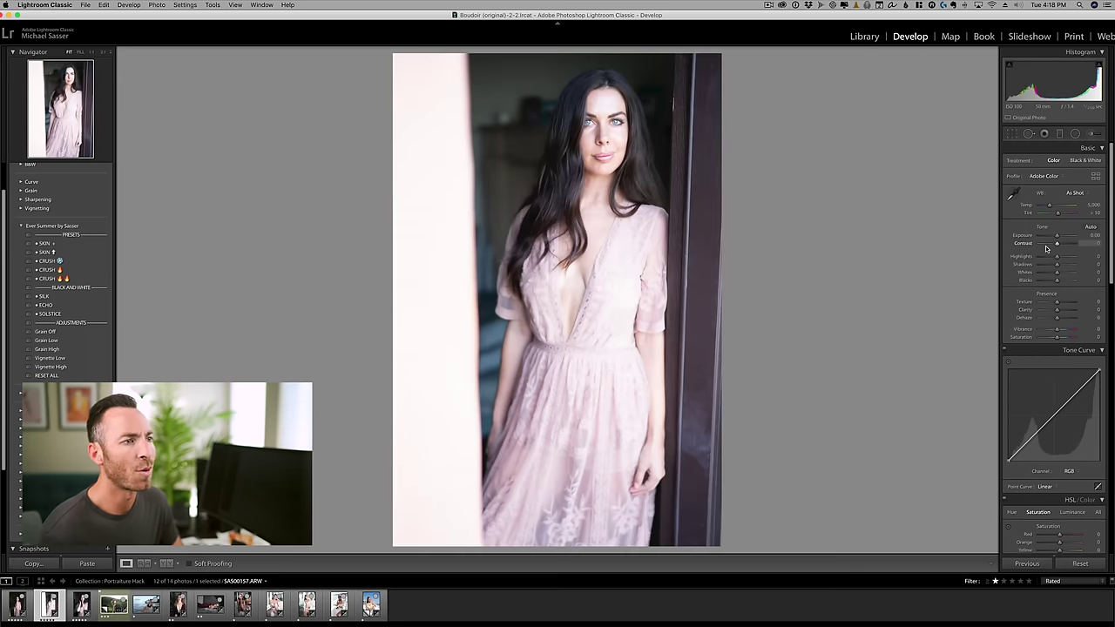
{"action": "left_click", "coordinate": [104, 242]}
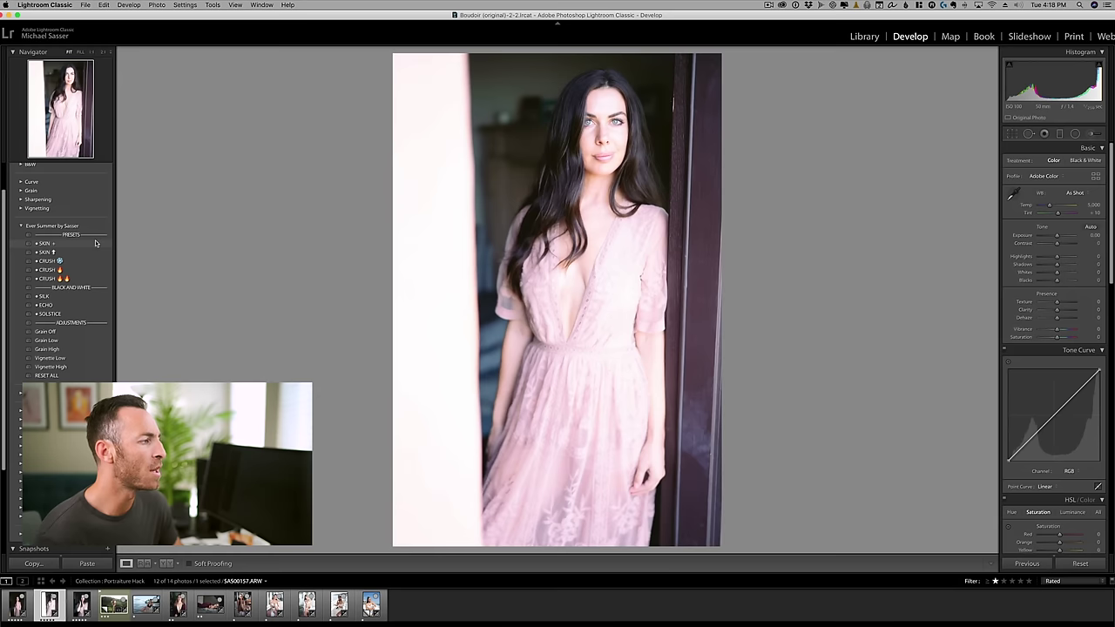
{"action": "key", "text": "Down"}
{"action": "key", "text": "Down"}
{"action": "key", "text": "Down"}
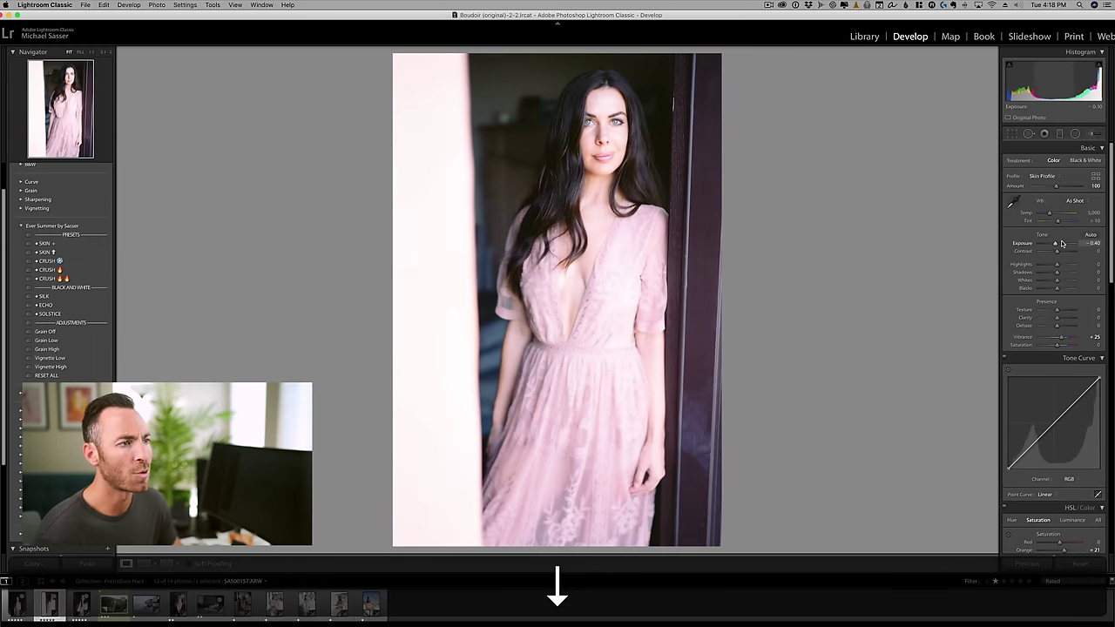
{"action": "key", "text": "Right"}
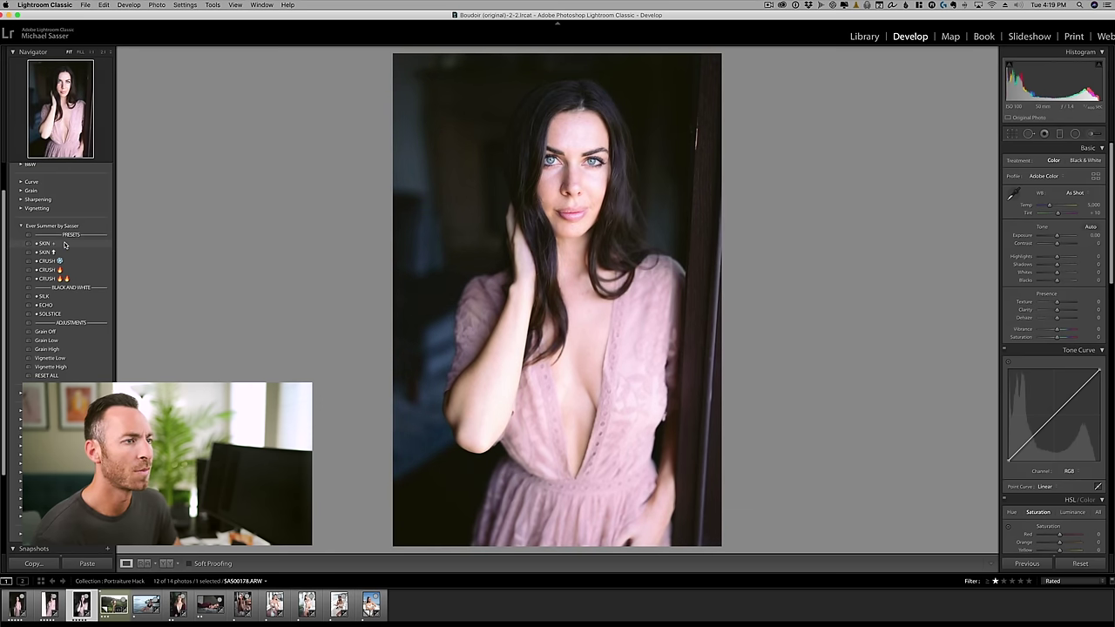
{"action": "left_click", "coordinate": [53, 244]}
{"action": "key", "text": "Down"}
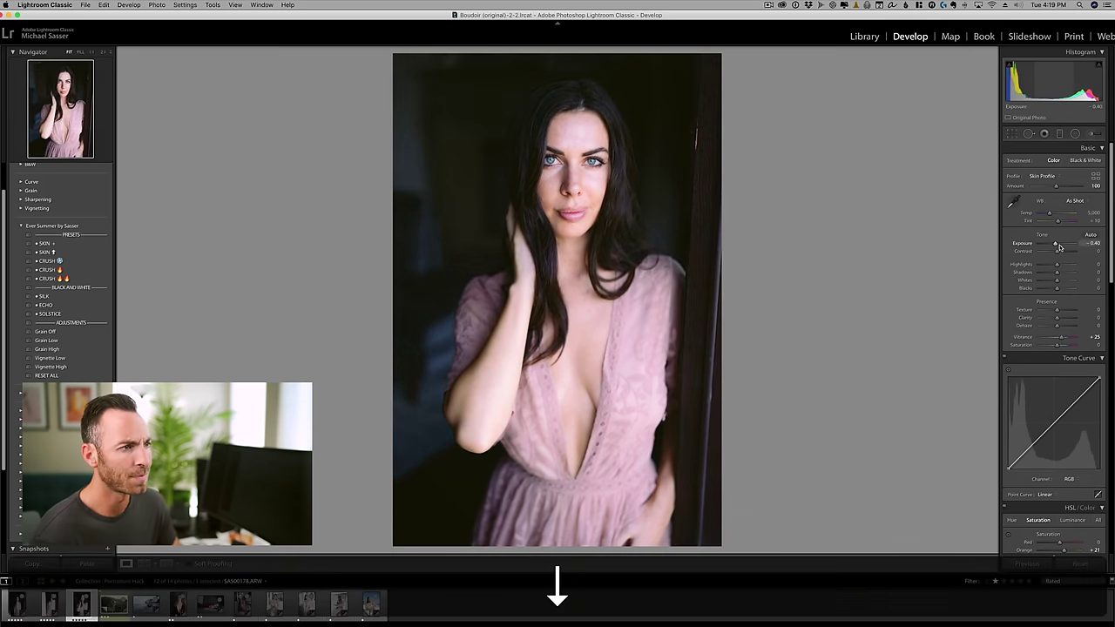
{"action": "key", "text": "Right"}
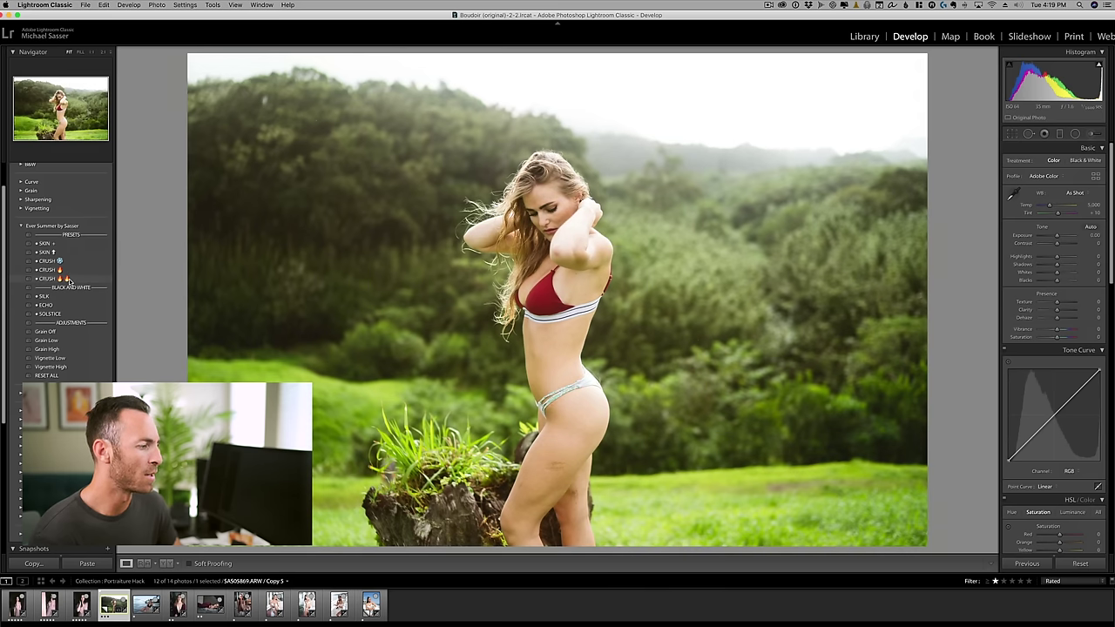
{"action": "left_click", "coordinate": [48, 243]}
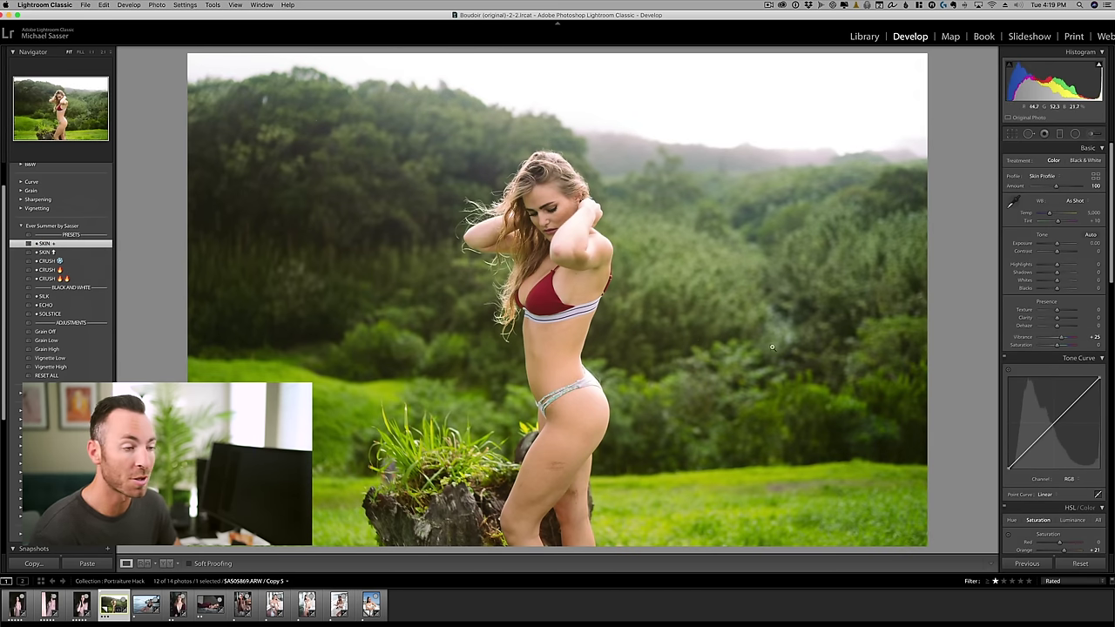
Give the beach shot the warm CRUSH preset and a radial filter brightening the model's face
{"action": "key", "text": "Right"}
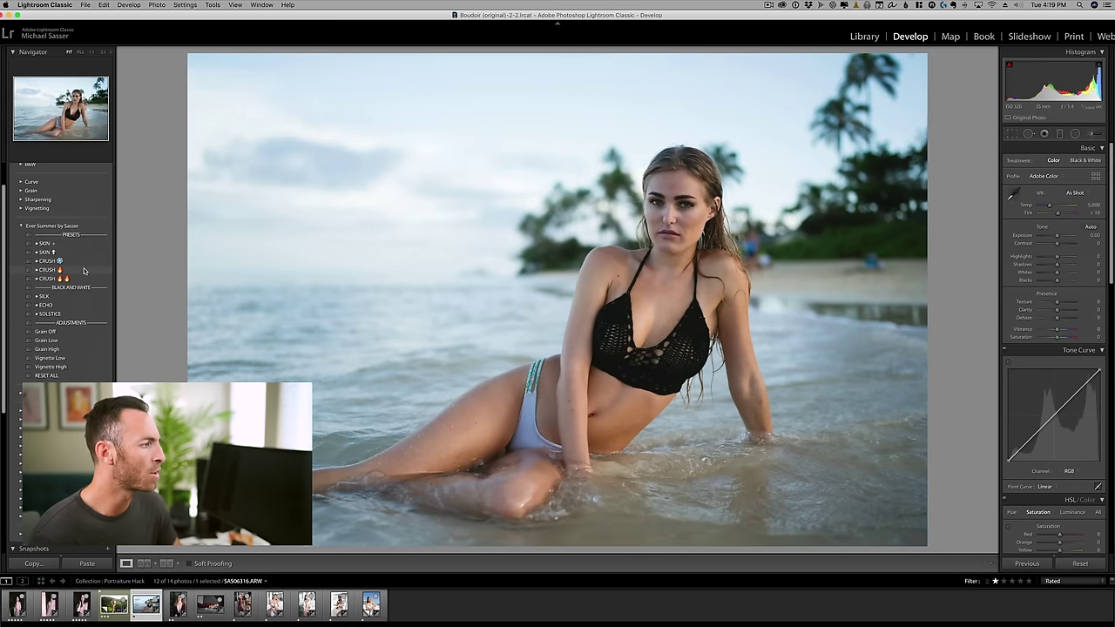
{"action": "left_click", "coordinate": [85, 271]}
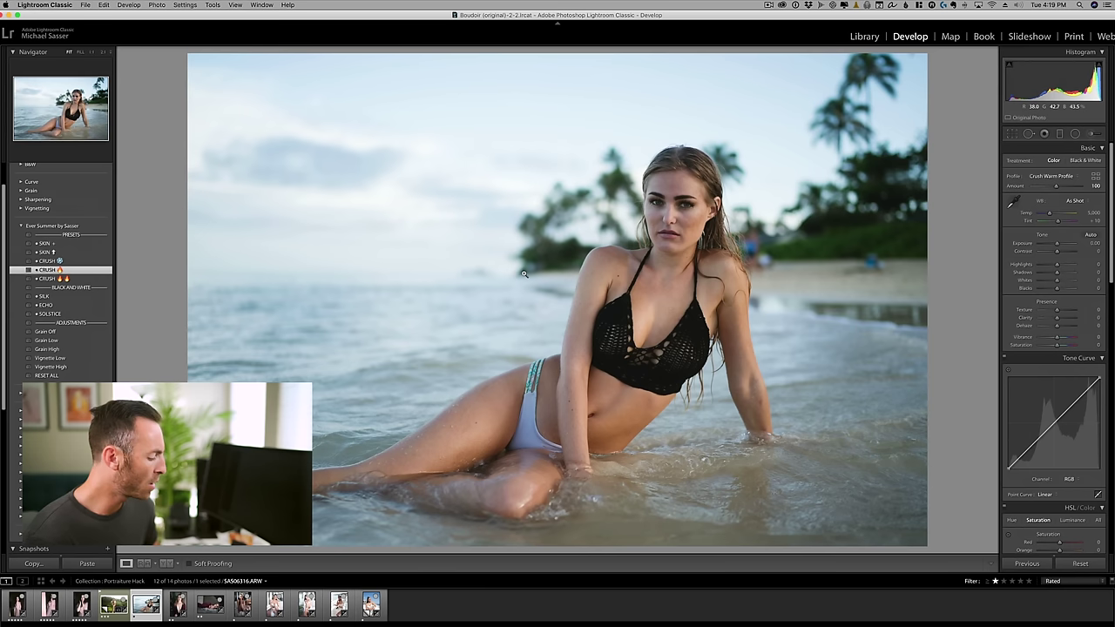
{"action": "key", "text": "shift+m"}
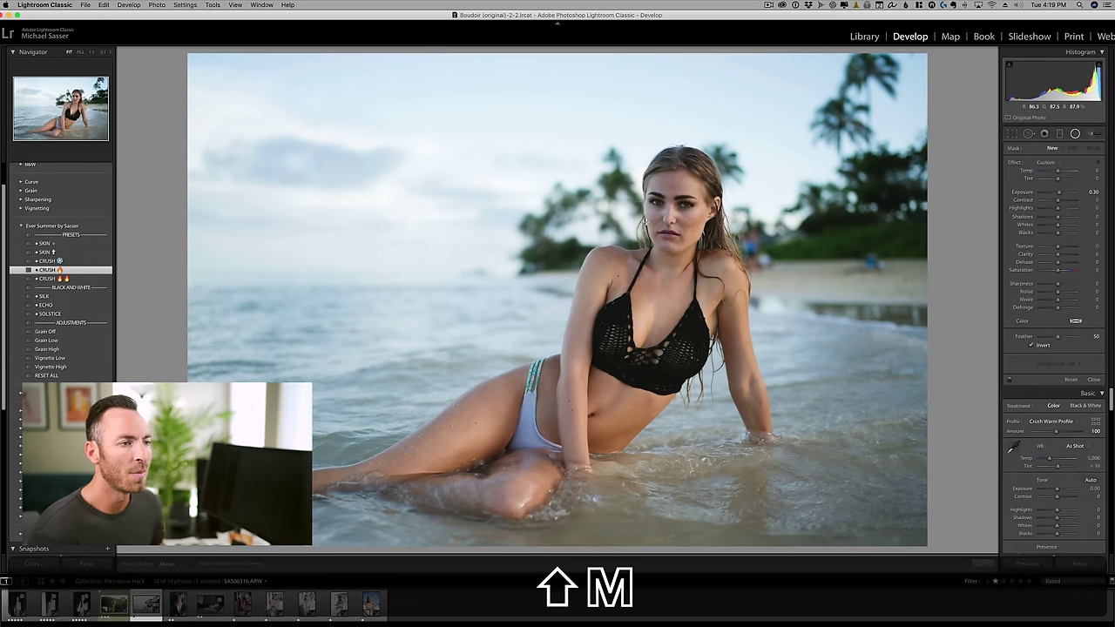
{"action": "left_click_drag", "start_coordinate": [666, 211], "coordinate": [713, 276]}
{"action": "key", "text": "shift+m"}
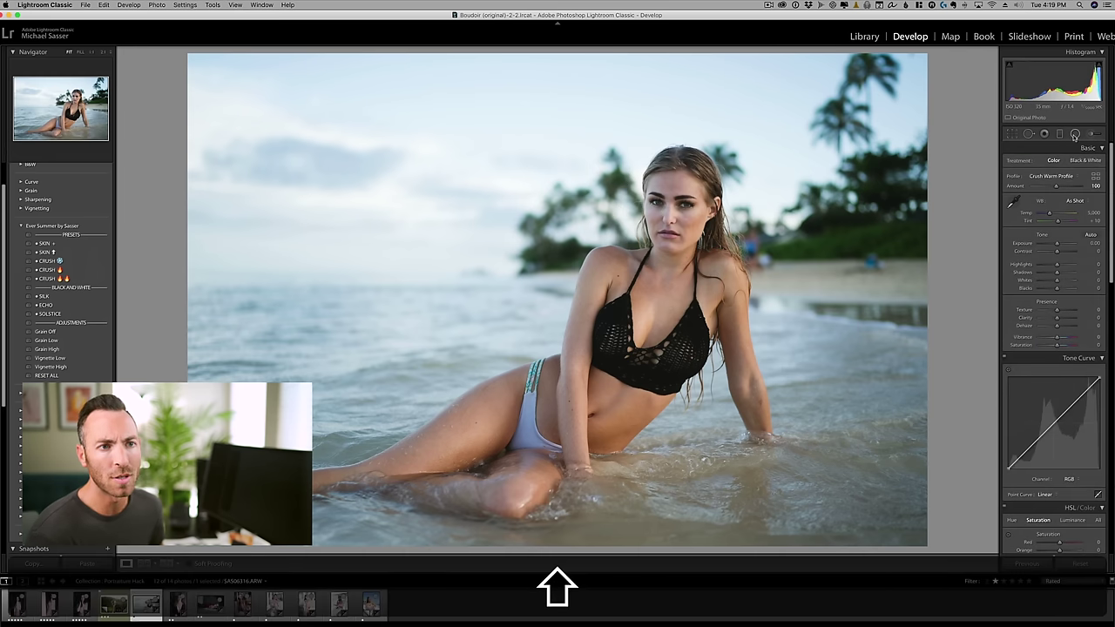
{"action": "left_click", "coordinate": [1075, 135]}
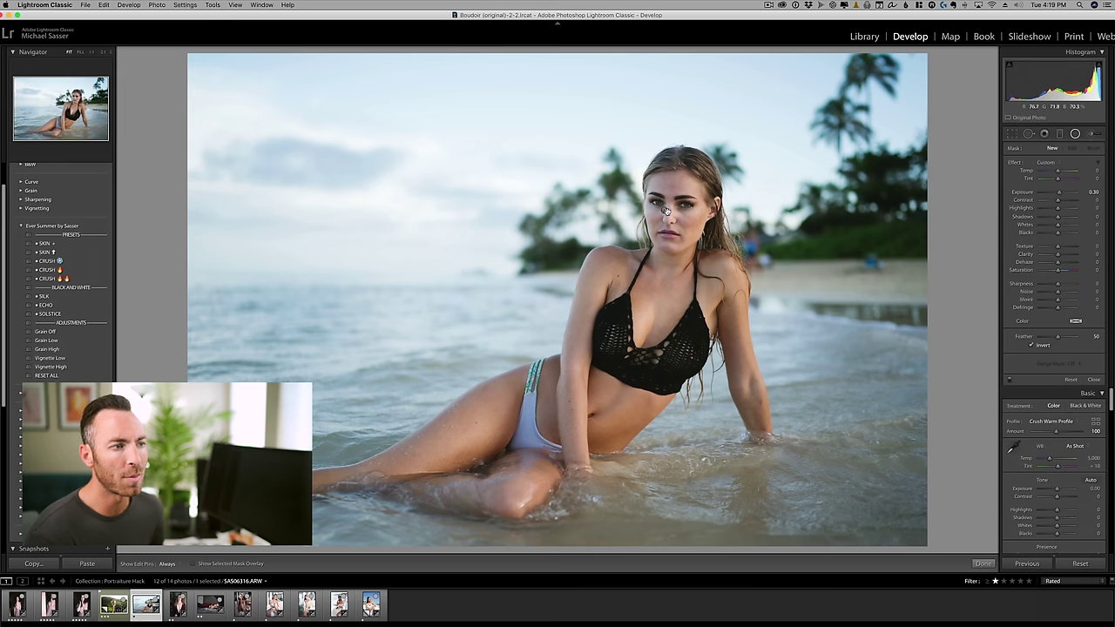
{"action": "left_click_drag", "start_coordinate": [665, 212], "coordinate": [707, 270]}
{"action": "left_click_drag", "start_coordinate": [1062, 194], "coordinate": [1060, 195]}
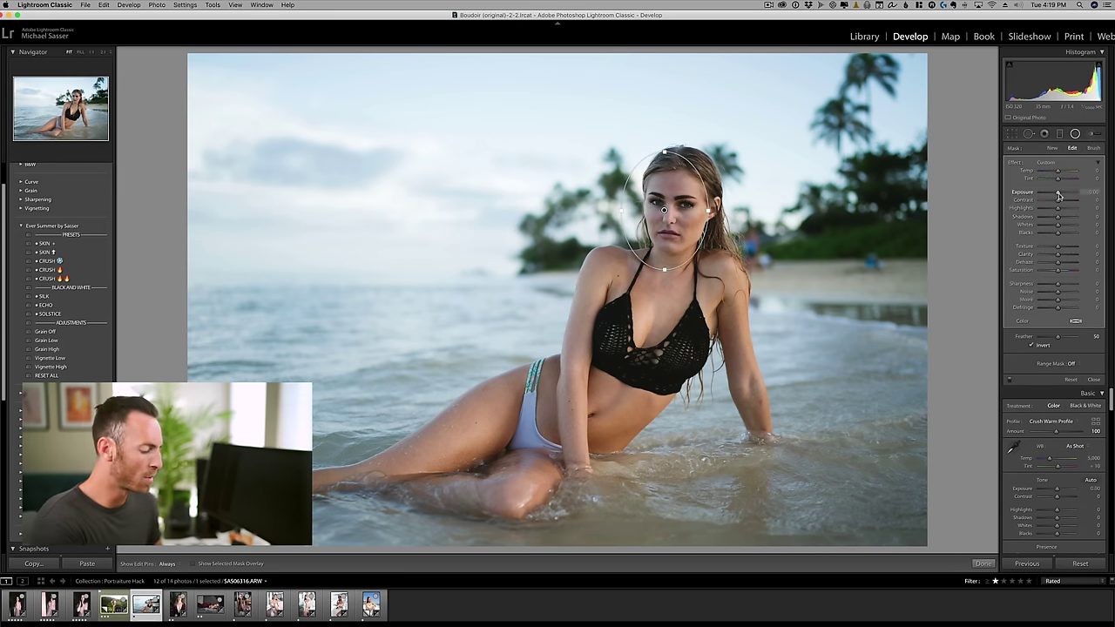
{"action": "key", "text": "shift+m"}
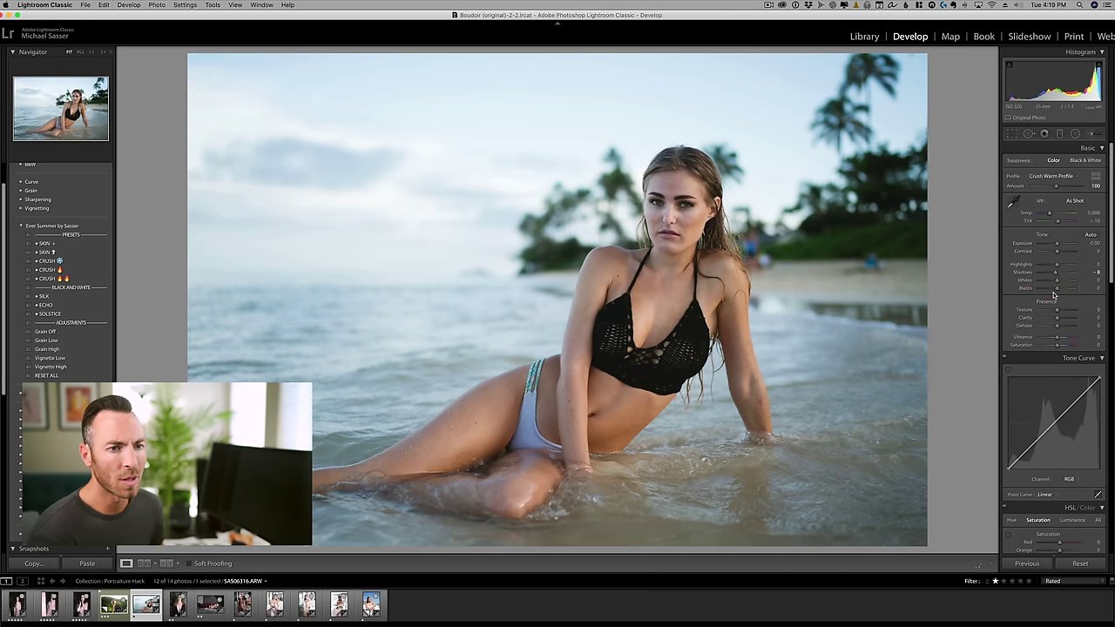
Deepen the beach shot's blacks to -12 and warm its temperature to 5,350
{"action": "left_click_drag", "start_coordinate": [1055, 290], "coordinate": [1052, 288]}
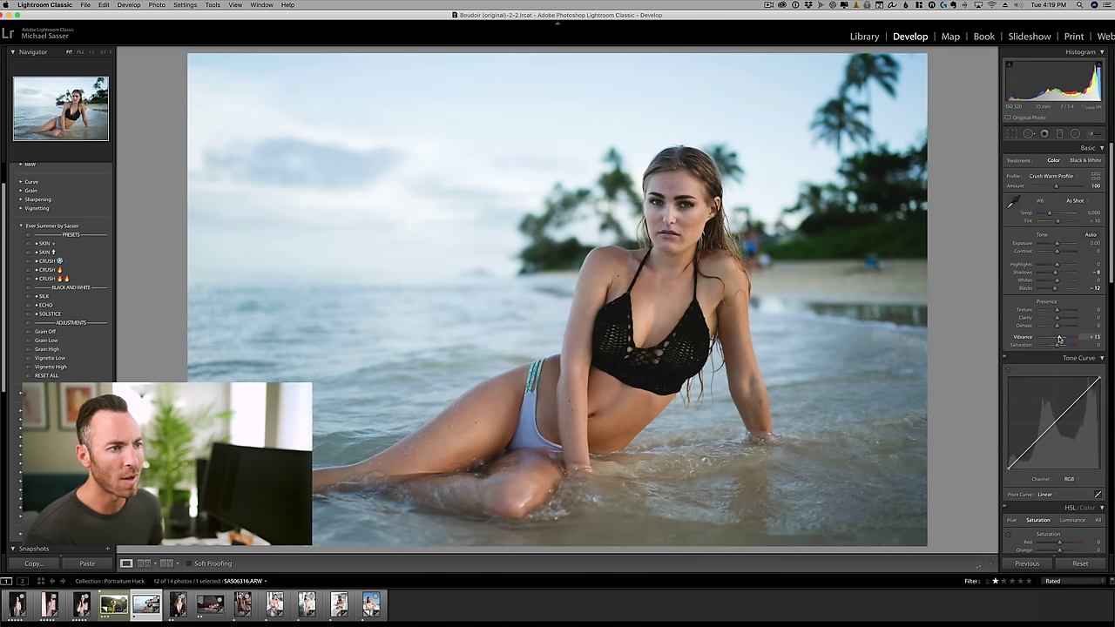
{"action": "key", "text": "Up"}
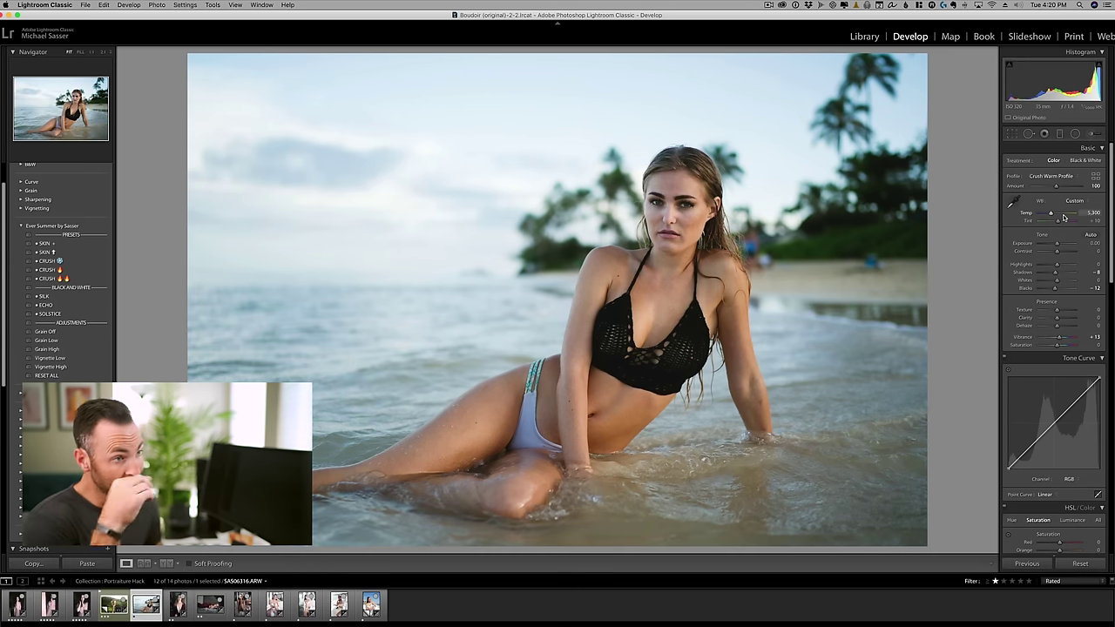
{"action": "key", "text": "Right"}
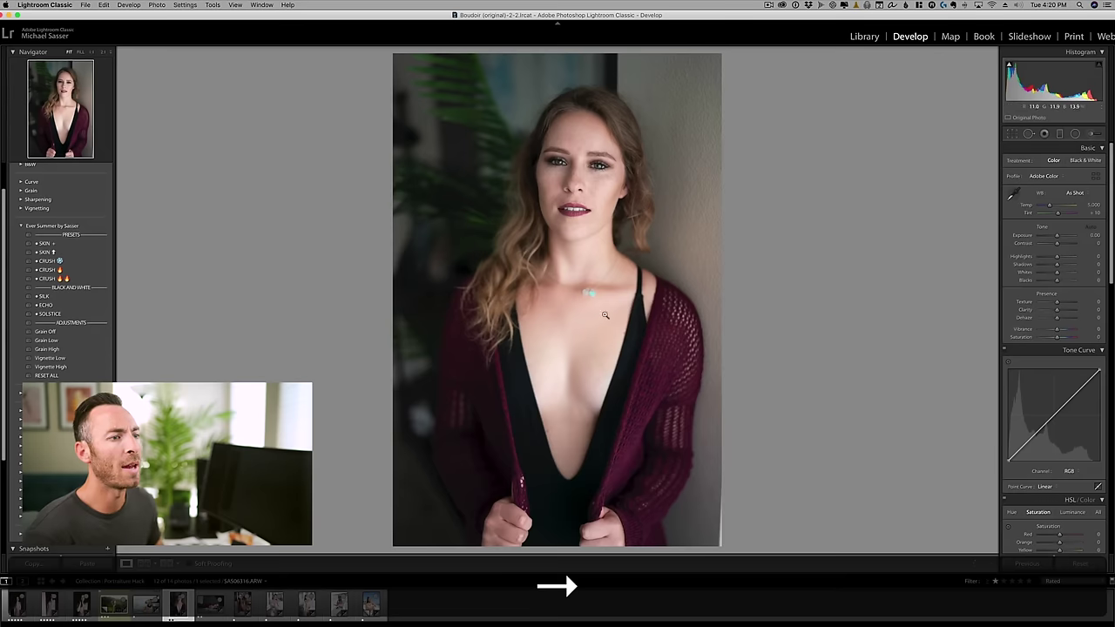
Apply the warm CRUSH preset to the cardigan and reclining portraits
{"action": "left_click", "coordinate": [86, 269]}
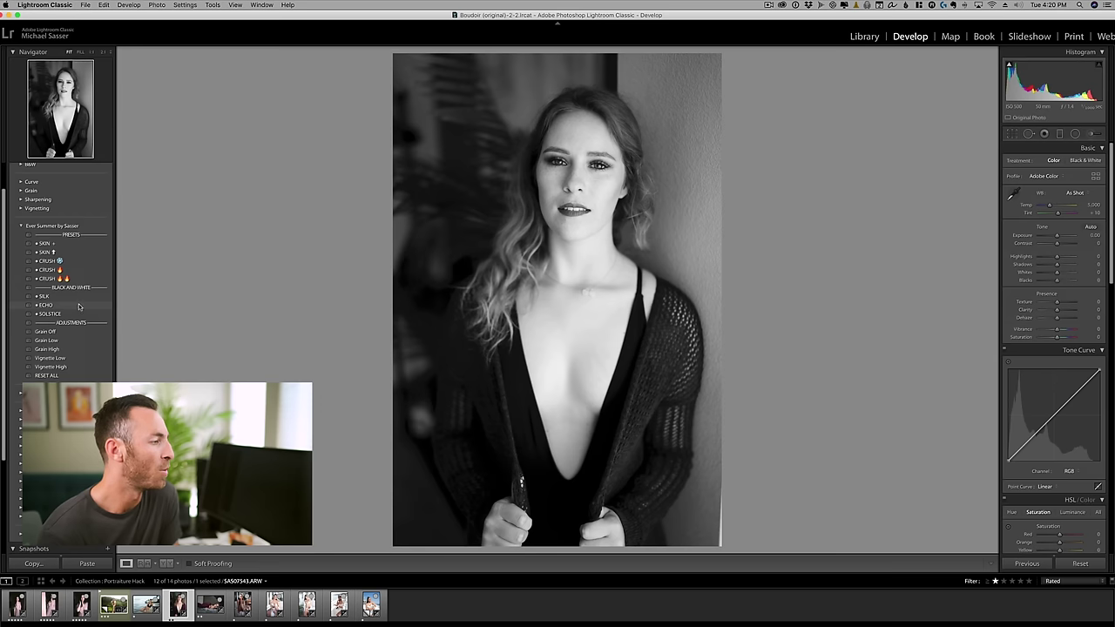
{"action": "left_click", "coordinate": [70, 271]}
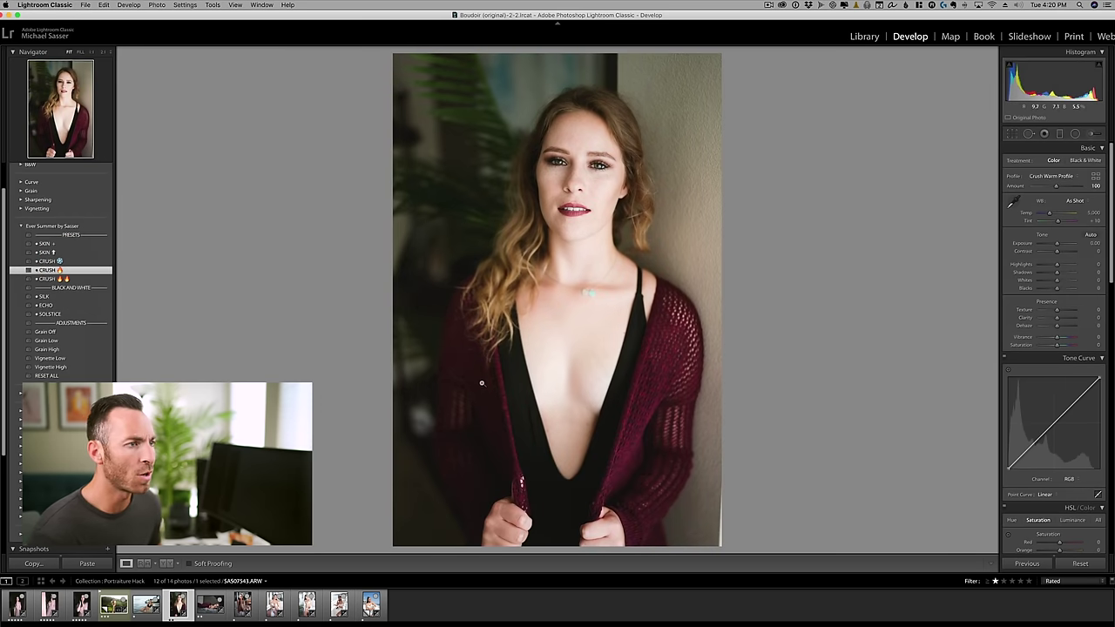
{"action": "key", "text": "Right"}
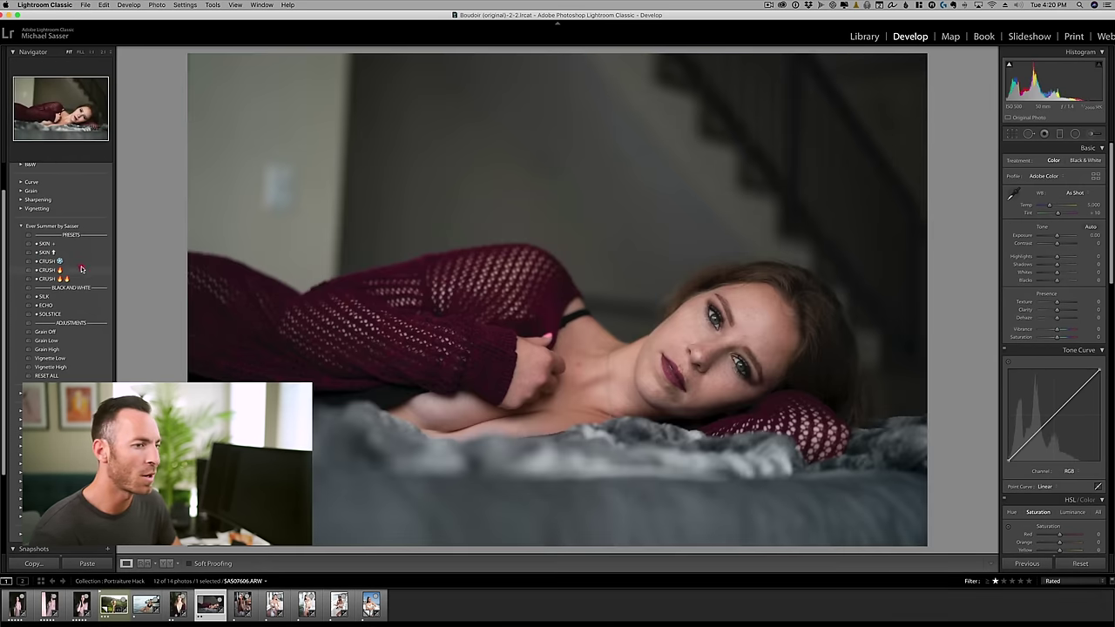
{"action": "left_click", "coordinate": [81, 269]}
{"action": "key", "text": "Right"}
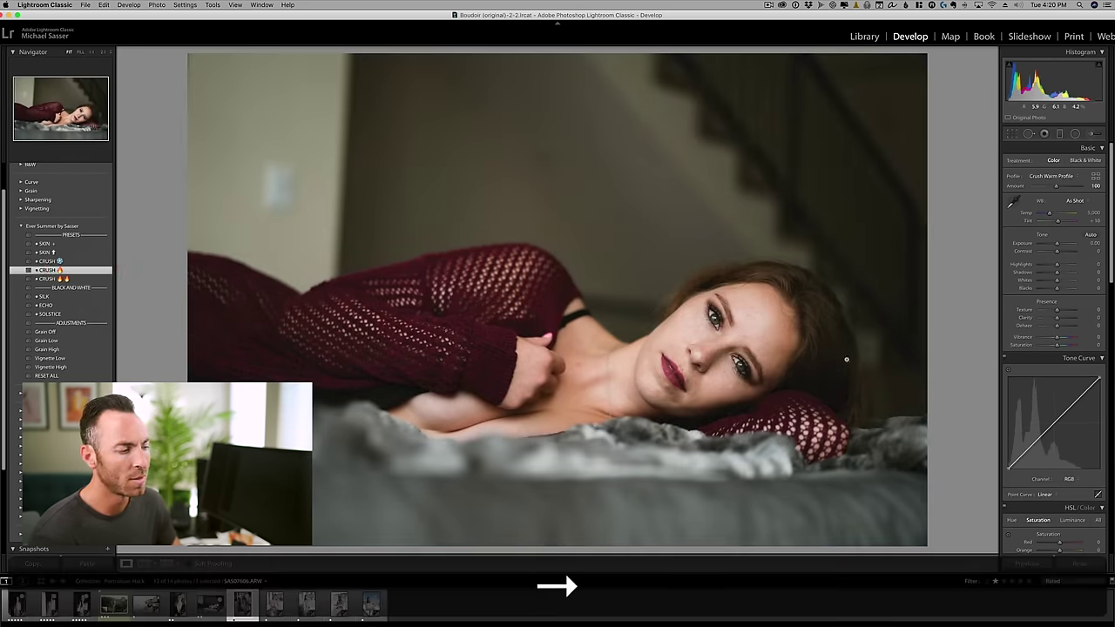
Darken the seated photo's exposure and synchronize settings across the beach shots
{"action": "left_click", "coordinate": [1052, 287]}
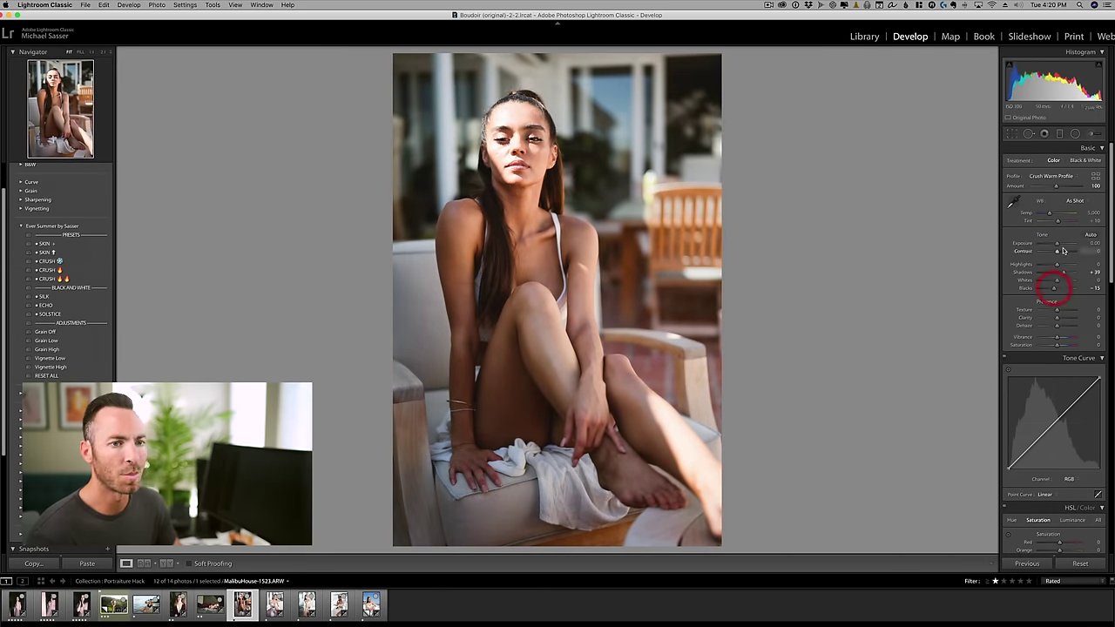
{"action": "key", "text": "Right"}
{"action": "left_click_drag", "start_coordinate": [1056, 243], "coordinate": [1049, 243]}
{"action": "key", "text": "super+shift+c"}
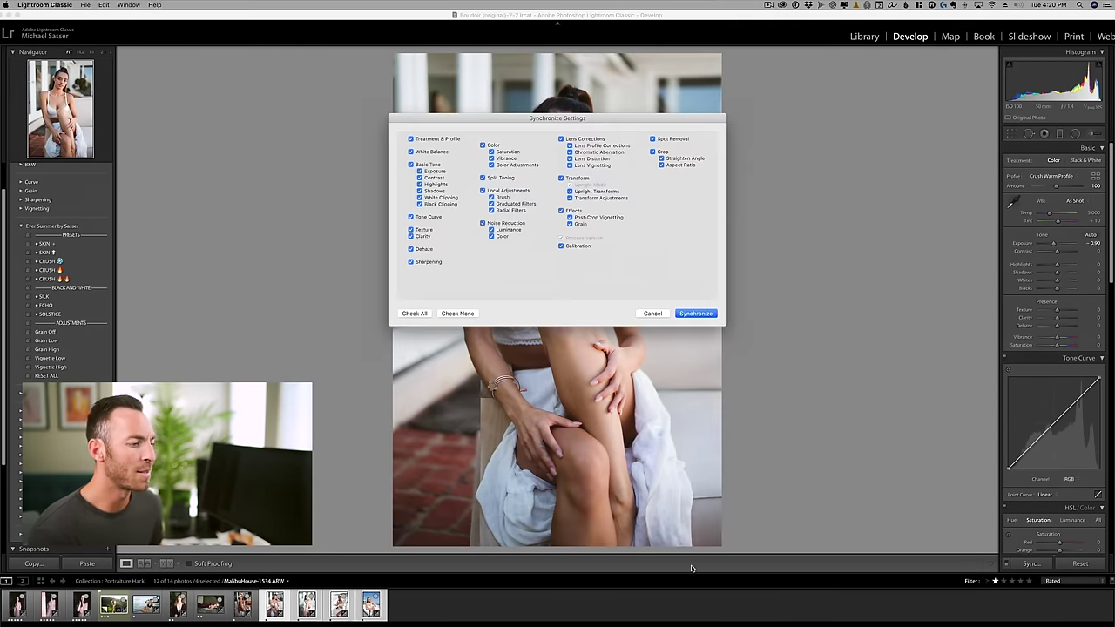
{"action": "key", "text": "Return"}
Raise the railing photo's exposure by two increments
{"action": "key", "text": "Right"}
{"action": "key", "text": "Up"}
{"action": "key", "text": "Up"}
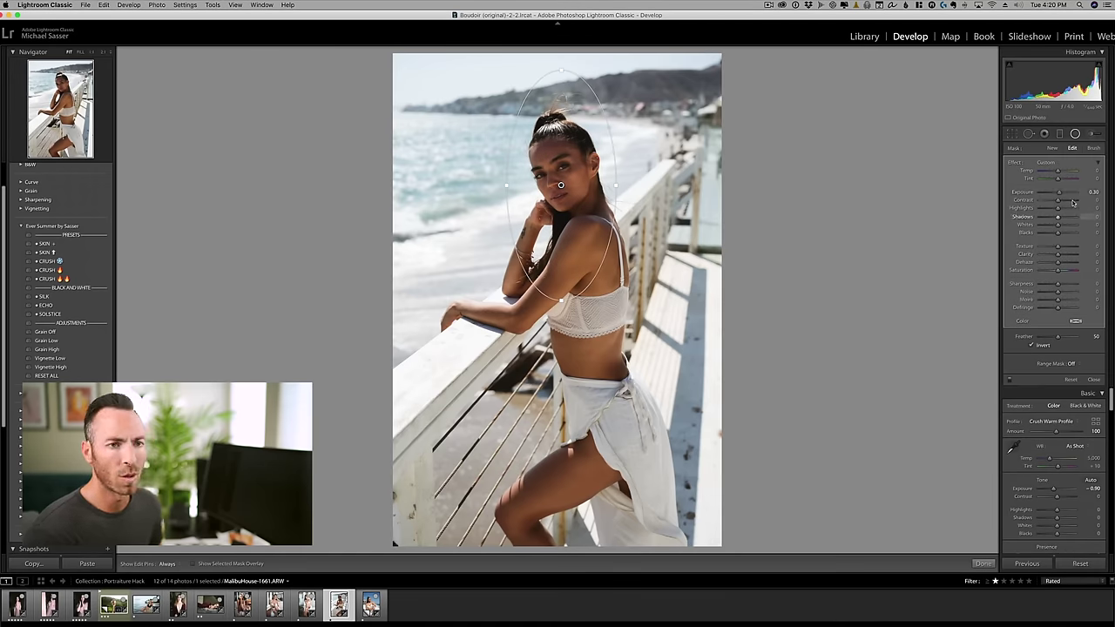
{"action": "key", "text": "Up"}
{"action": "key", "text": "Right"}
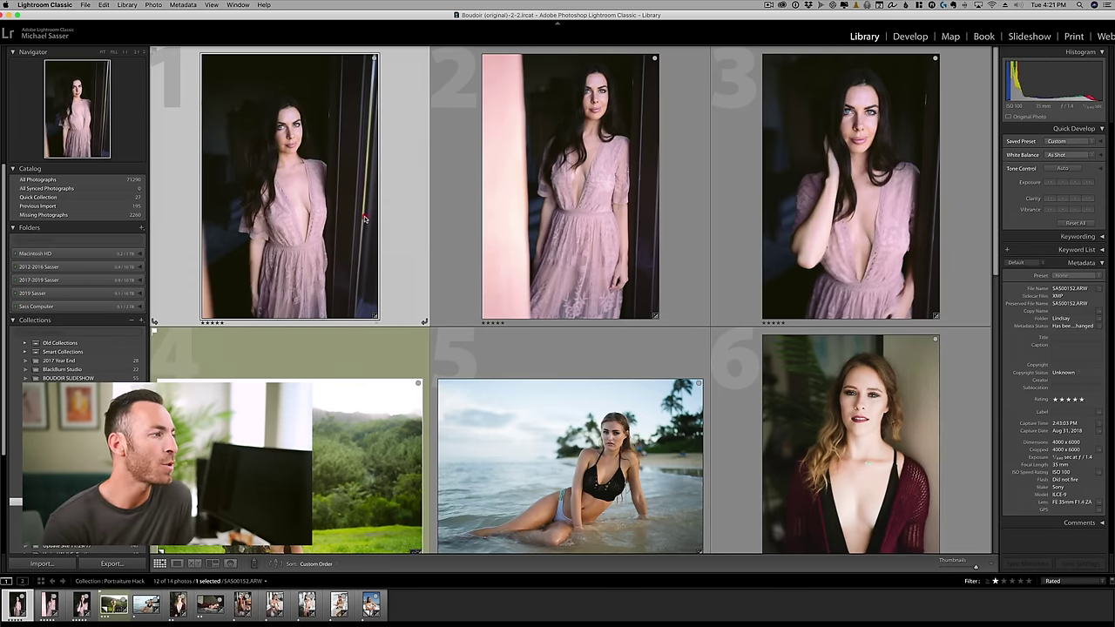
Open the first boudoir photo, try global Texture -100 zoomed on her face, then reset it to 0
{"action": "double_click", "coordinate": [366, 219]}
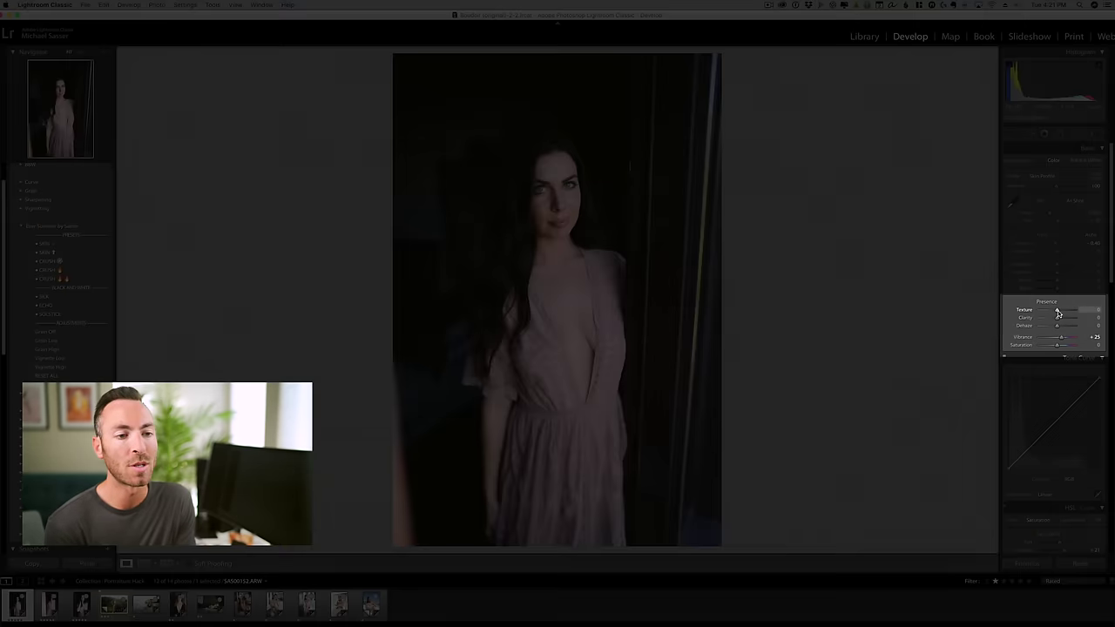
{"action": "left_click_drag", "start_coordinate": [1055, 313], "coordinate": [1031, 311]}
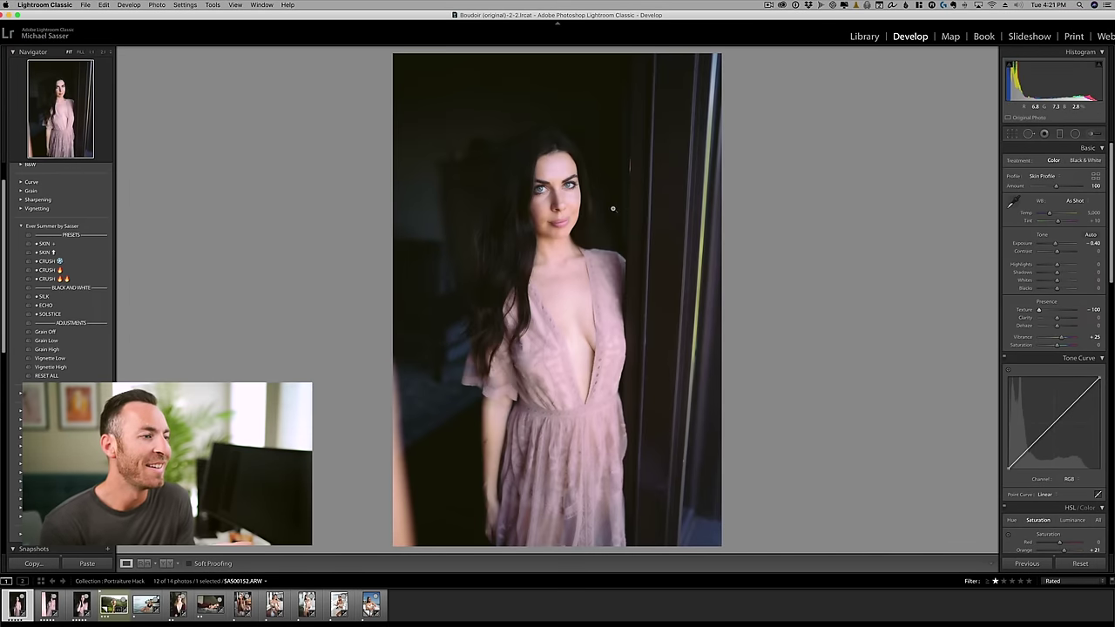
{"action": "left_click_drag", "start_coordinate": [612, 209], "coordinate": [586, 320]}
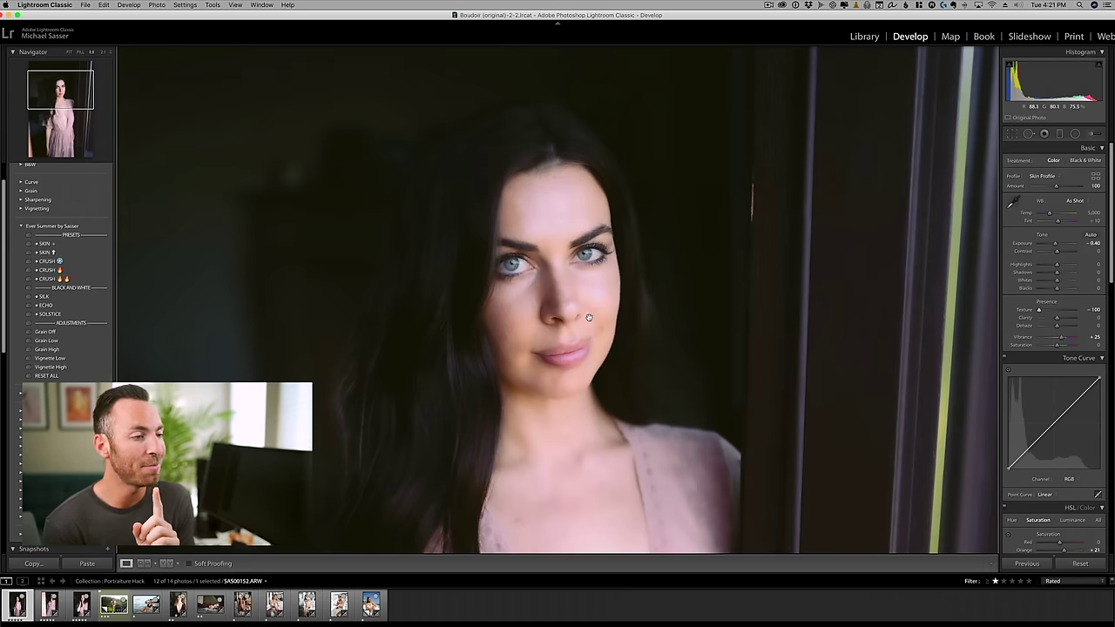
{"action": "left_click", "coordinate": [1039, 311]}
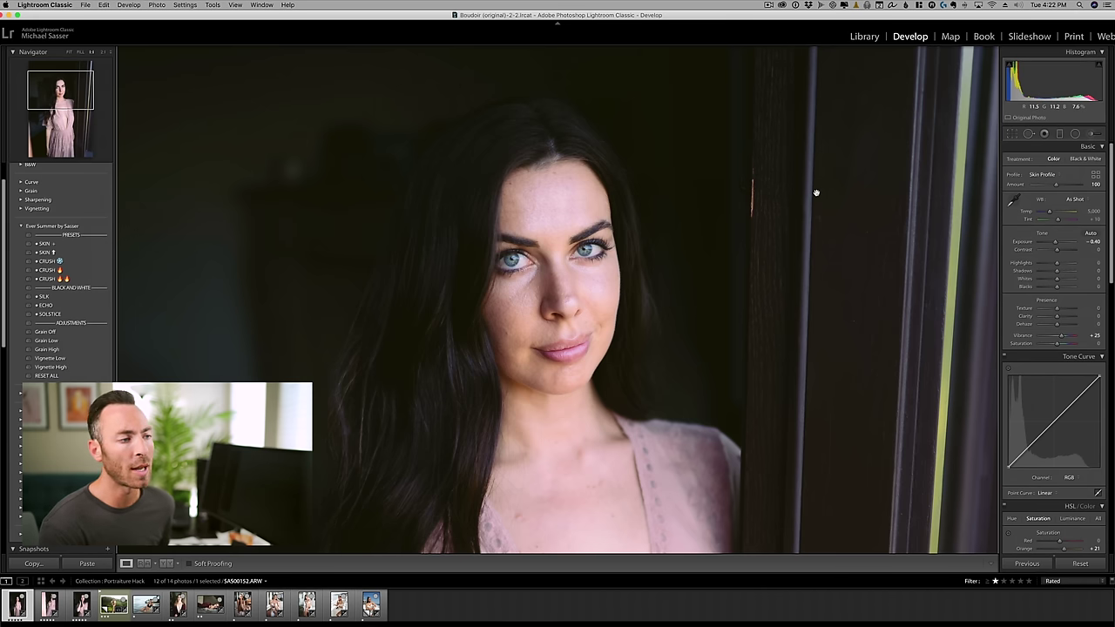
Draw a Texture -100 radial filter on her face, then stretch and widen it over her hair
{"action": "key", "text": "shift+m"}
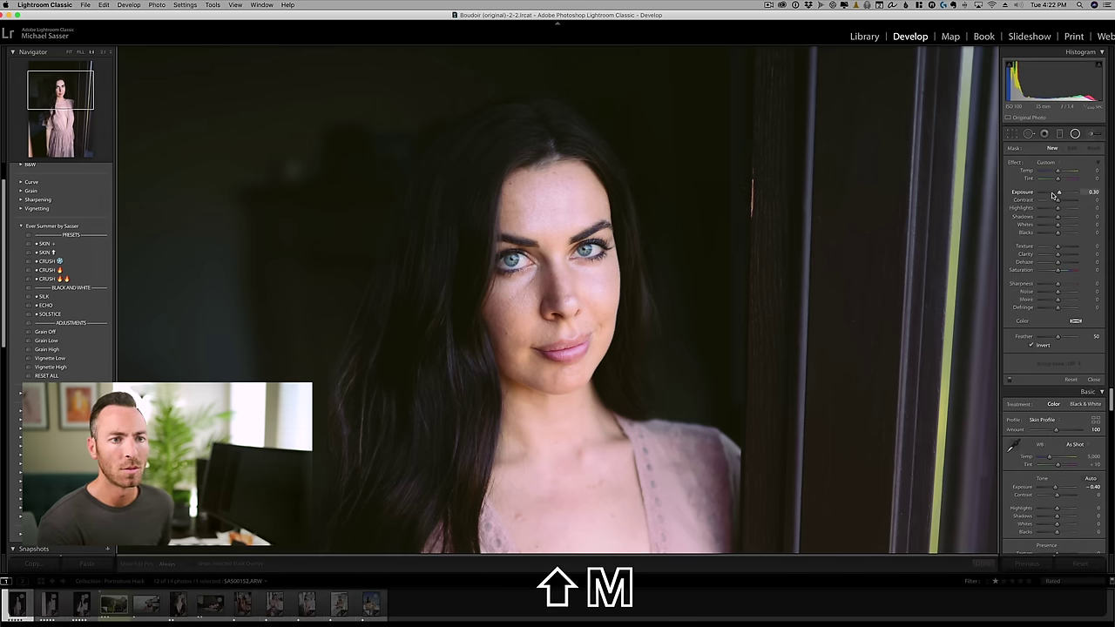
{"action": "left_click_drag", "start_coordinate": [543, 274], "coordinate": [665, 471]}
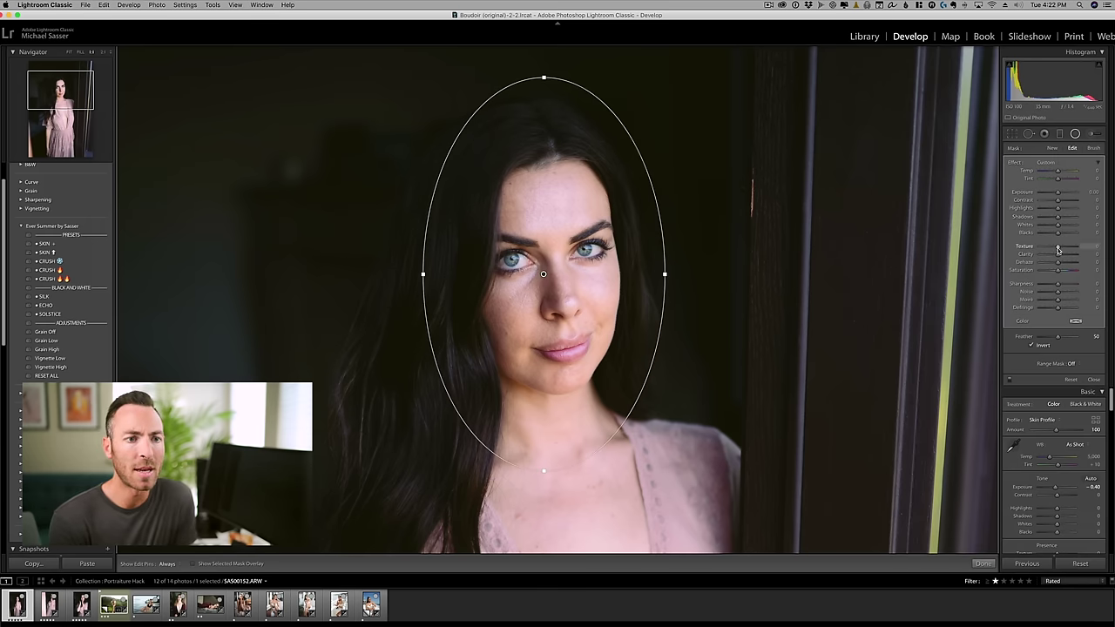
{"action": "left_click_drag", "start_coordinate": [1045, 249], "coordinate": [1033, 252]}
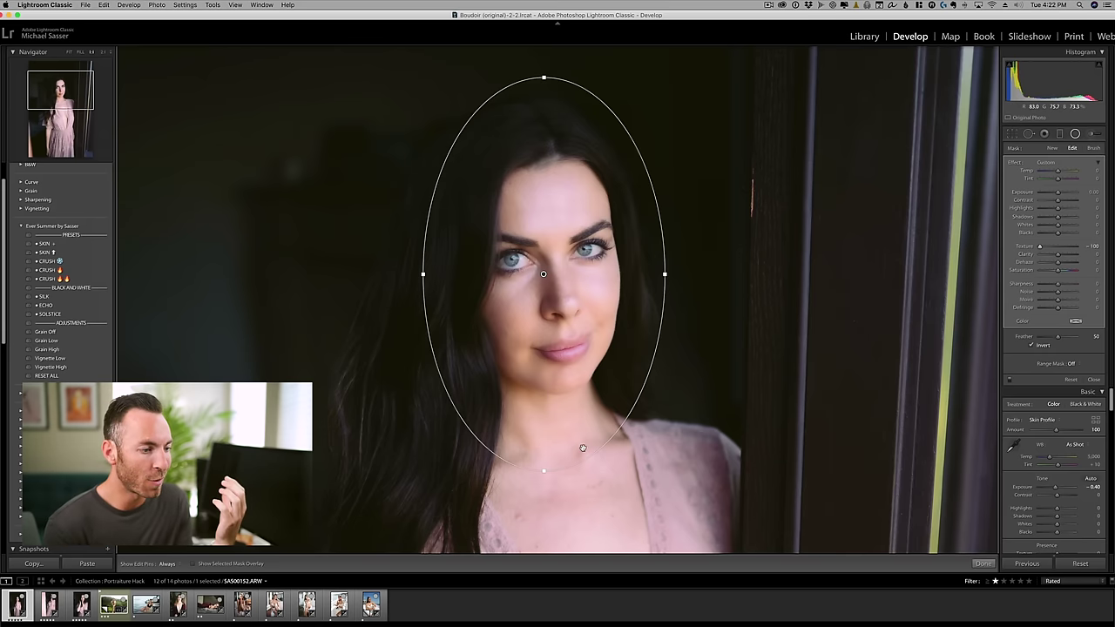
{"action": "left_click_drag", "start_coordinate": [544, 273], "coordinate": [549, 287]}
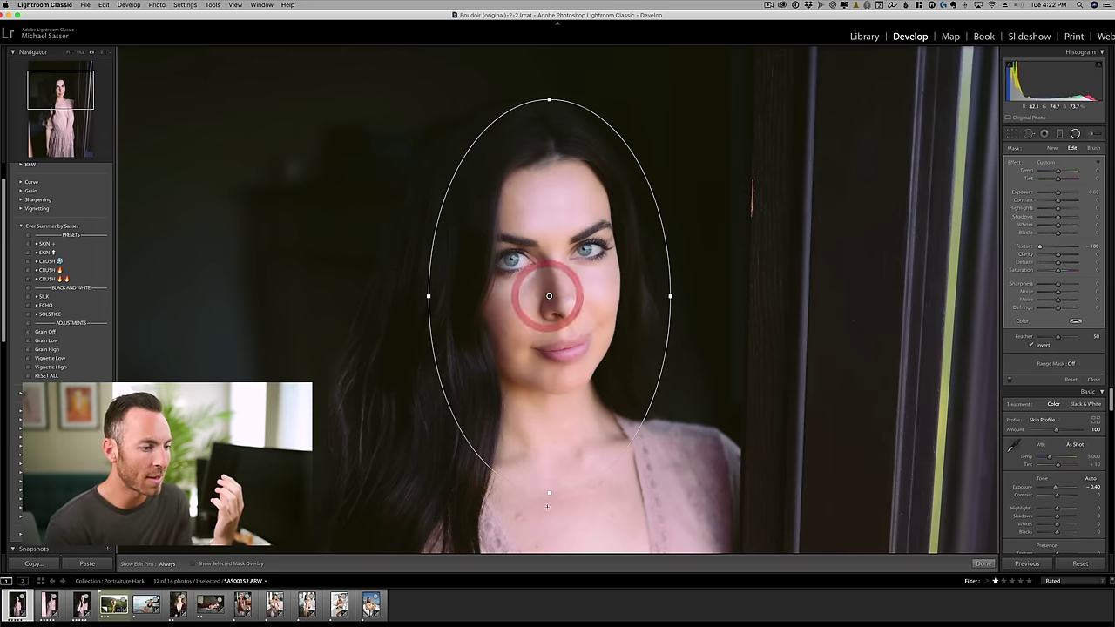
{"action": "left_click_drag", "start_coordinate": [549, 493], "coordinate": [549, 610]}
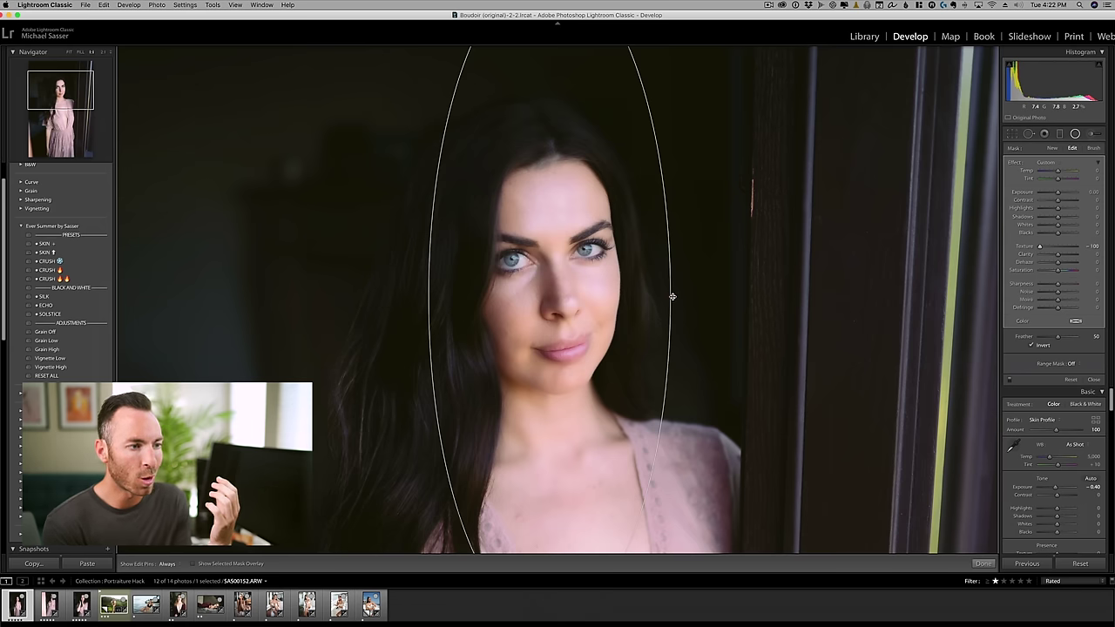
{"action": "left_click_drag", "start_coordinate": [673, 297], "coordinate": [724, 298]}
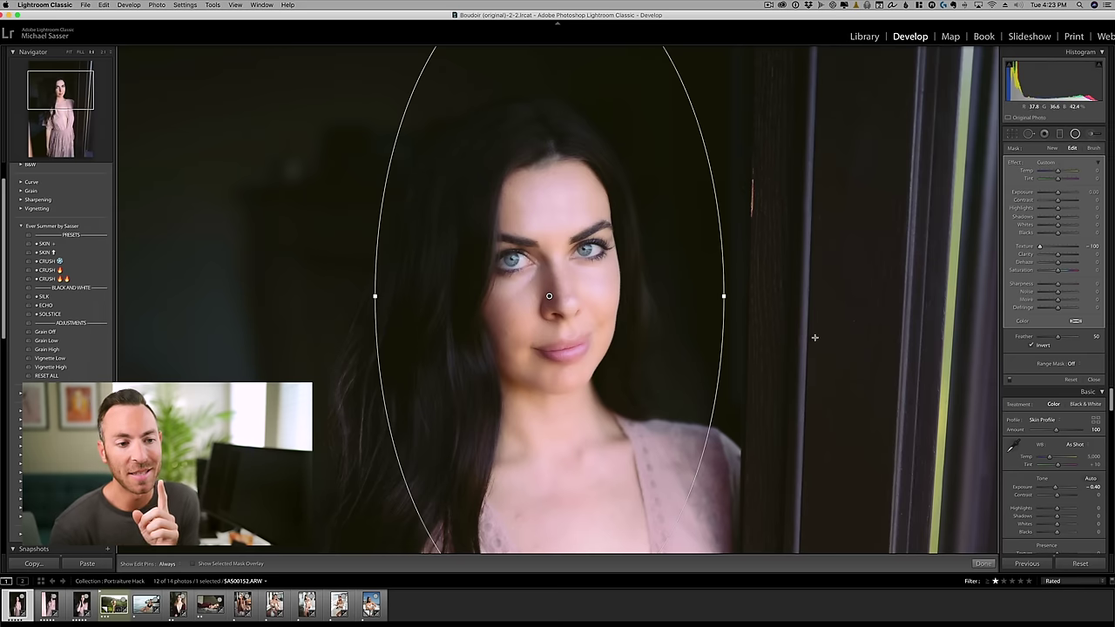
Restrict the radial filter with a Color range mask sampled from her cheek skin
{"action": "left_click", "coordinate": [1073, 364]}
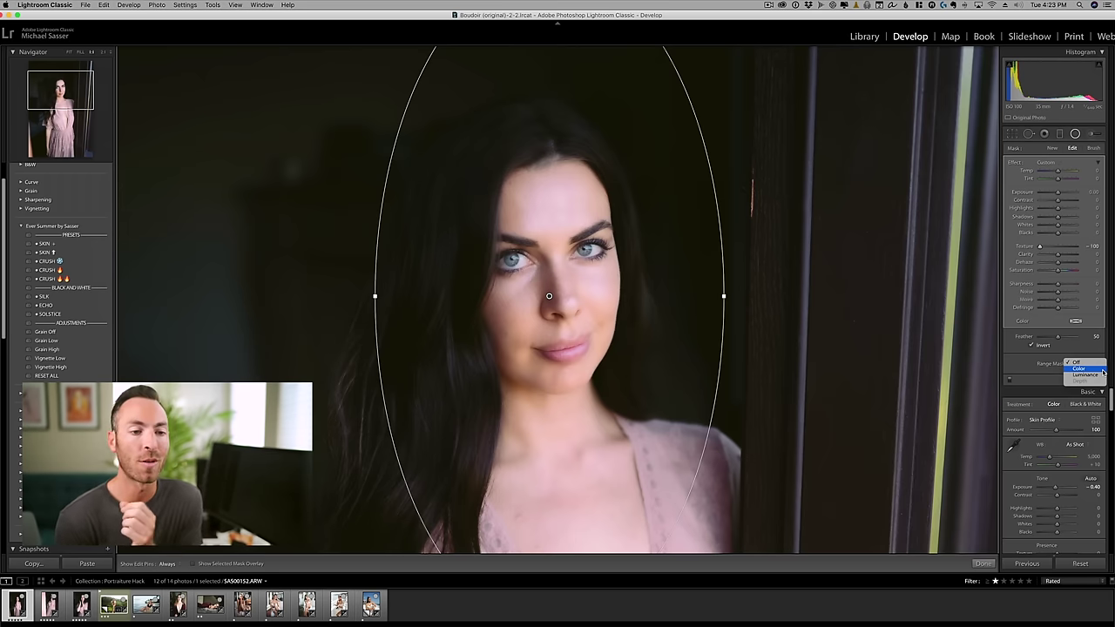
{"action": "left_click", "coordinate": [1100, 369]}
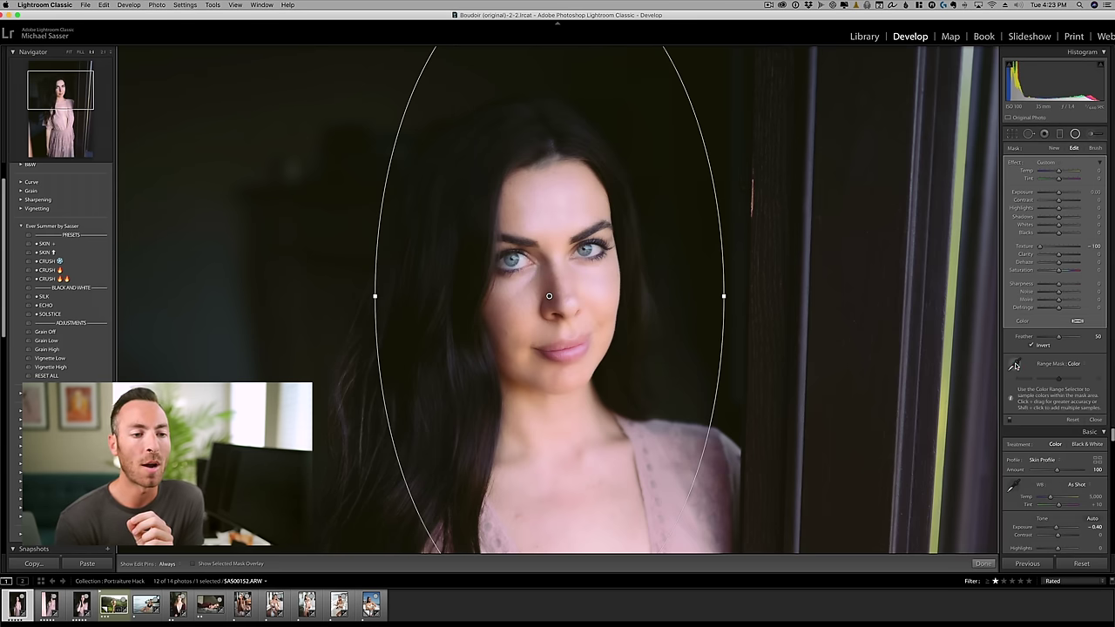
{"action": "left_click", "coordinate": [1015, 366]}
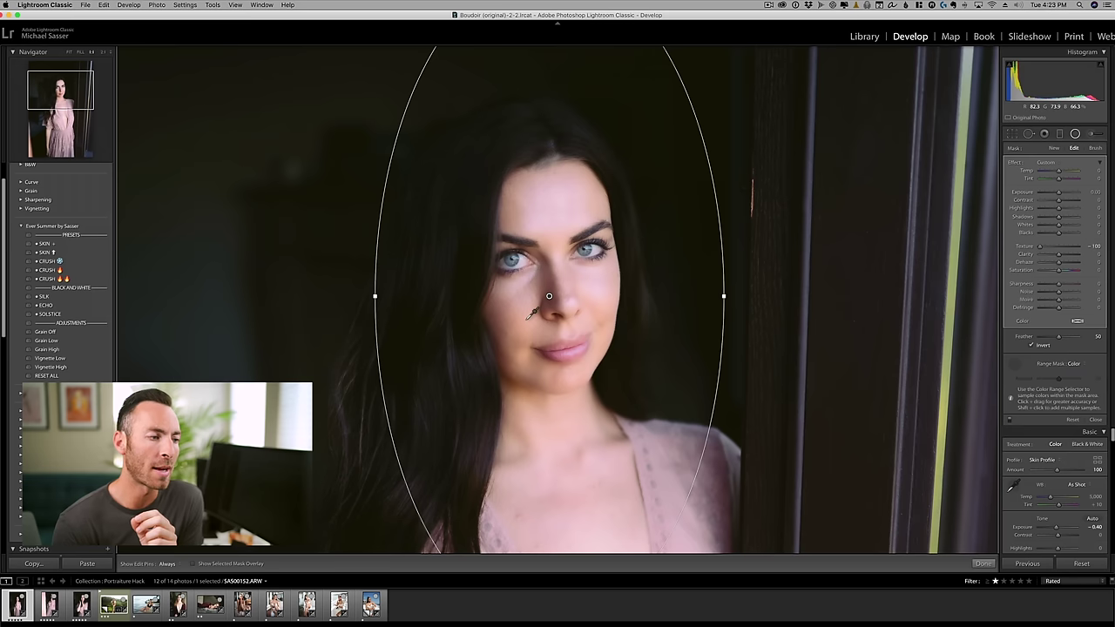
{"action": "left_click", "coordinate": [527, 317]}
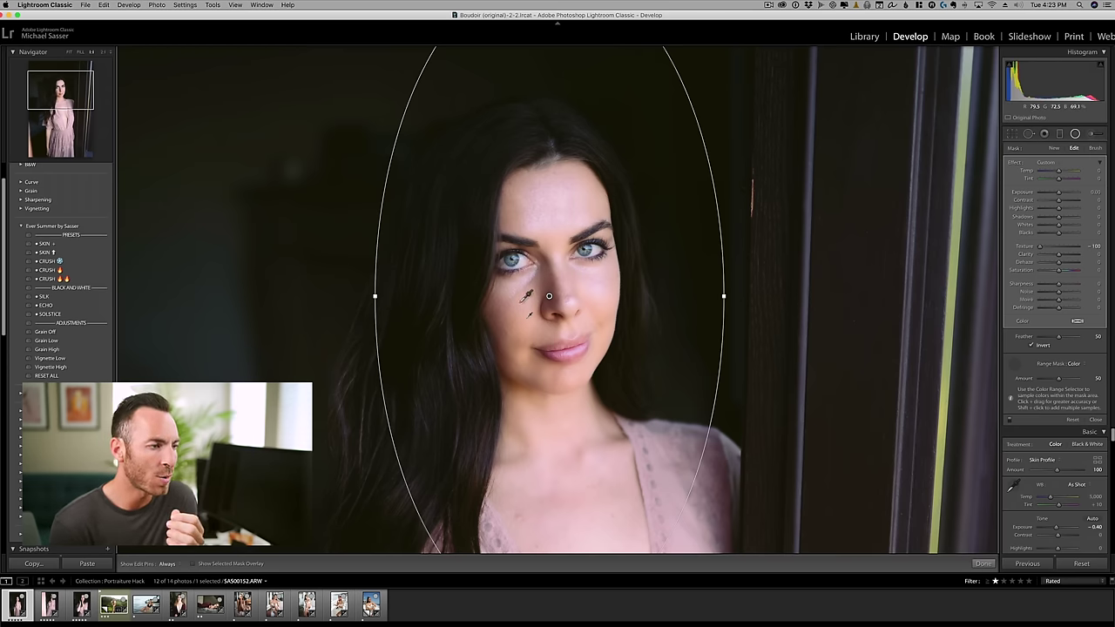
{"action": "left_click", "coordinate": [521, 296]}
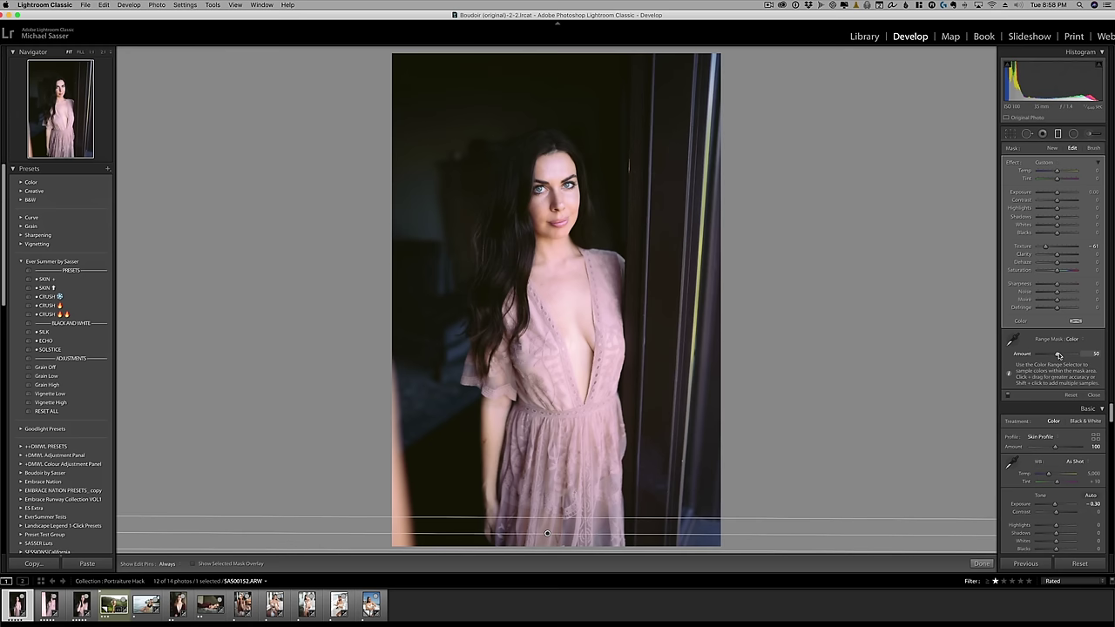
Preview the grayscale mask while lowering the range amount to about 33, then open the second boudoir photo
{"action": "key", "text": "alt"}
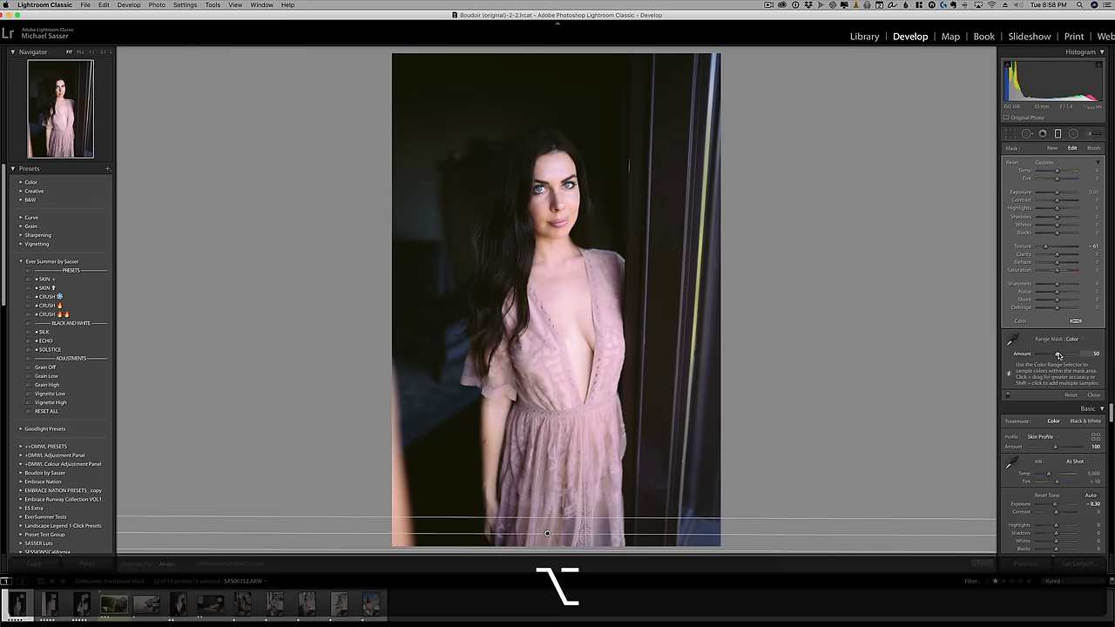
{"action": "left_click_drag", "start_coordinate": [1057, 355], "coordinate": [1052, 355]}
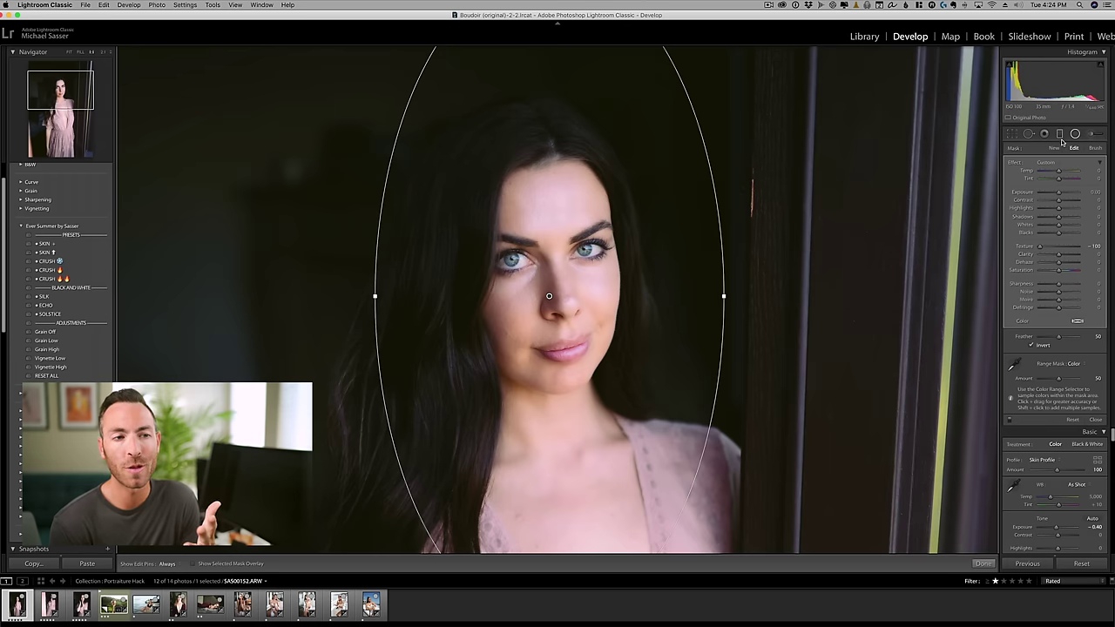
{"action": "left_click", "coordinate": [1061, 134]}
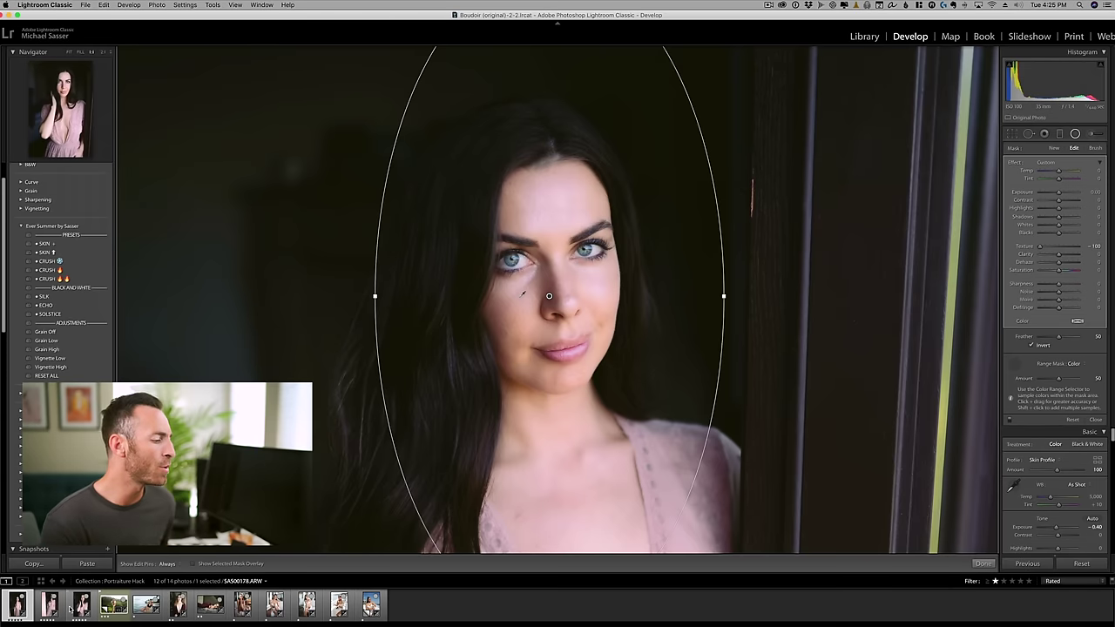
{"action": "left_click", "coordinate": [63, 609]}
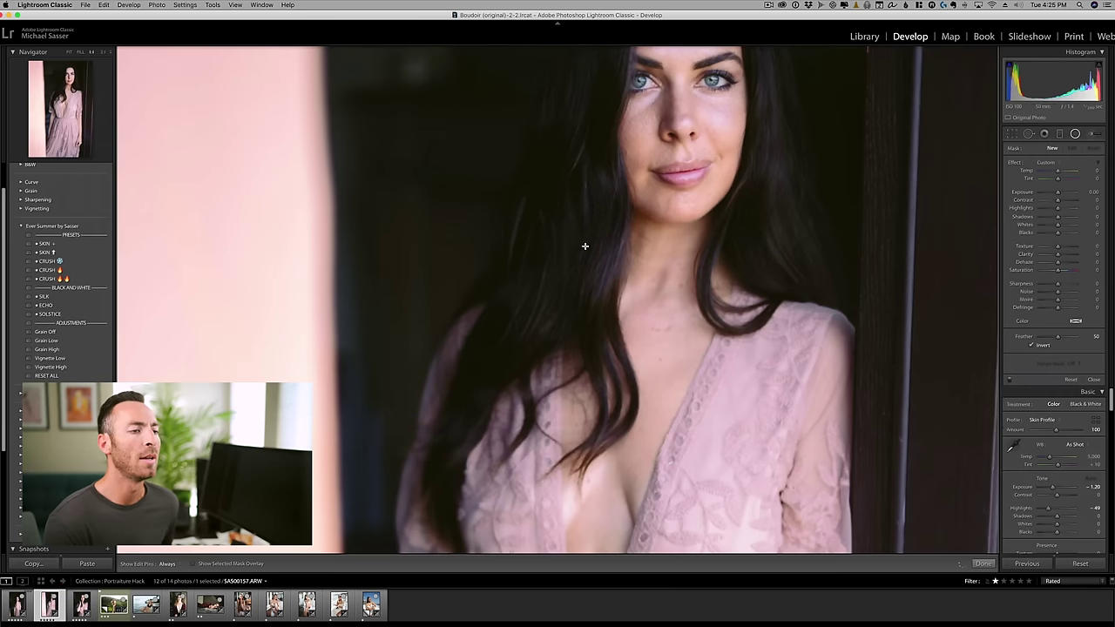
Add a graduated filter over the lower dress with Texture -100
{"action": "left_click", "coordinate": [609, 223]}
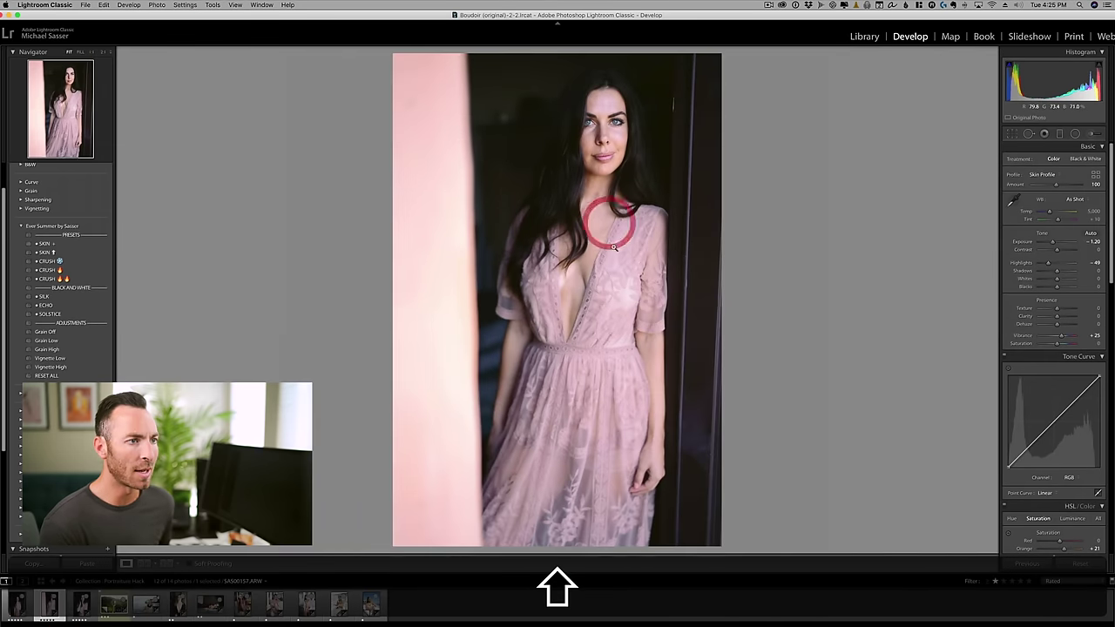
{"action": "left_click", "coordinate": [1058, 135]}
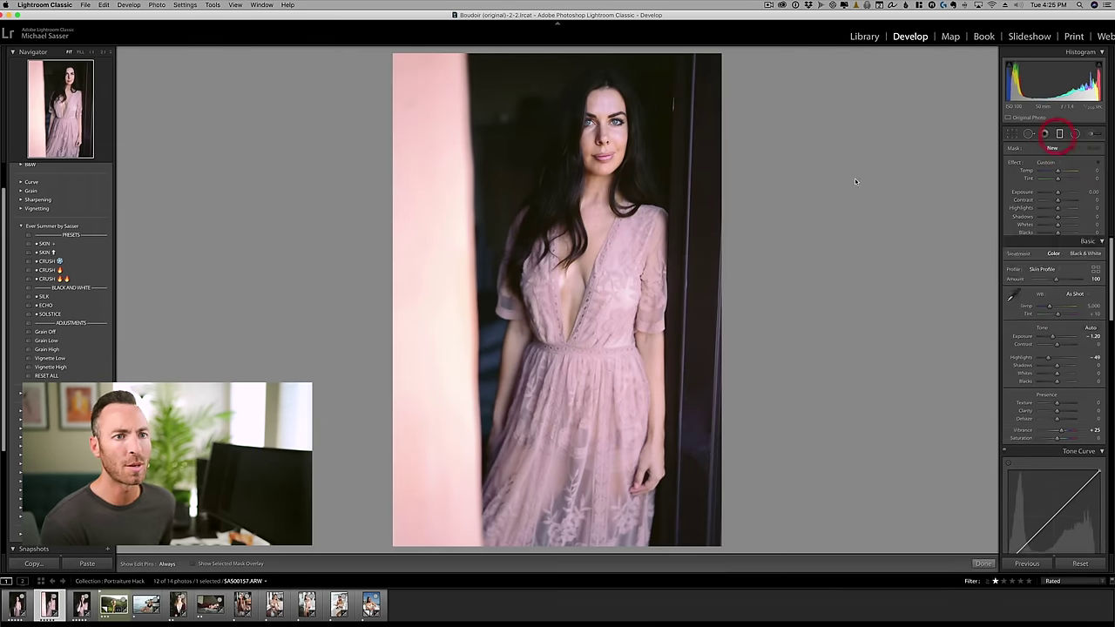
{"action": "left_click_drag", "start_coordinate": [582, 470], "coordinate": [581, 572]}
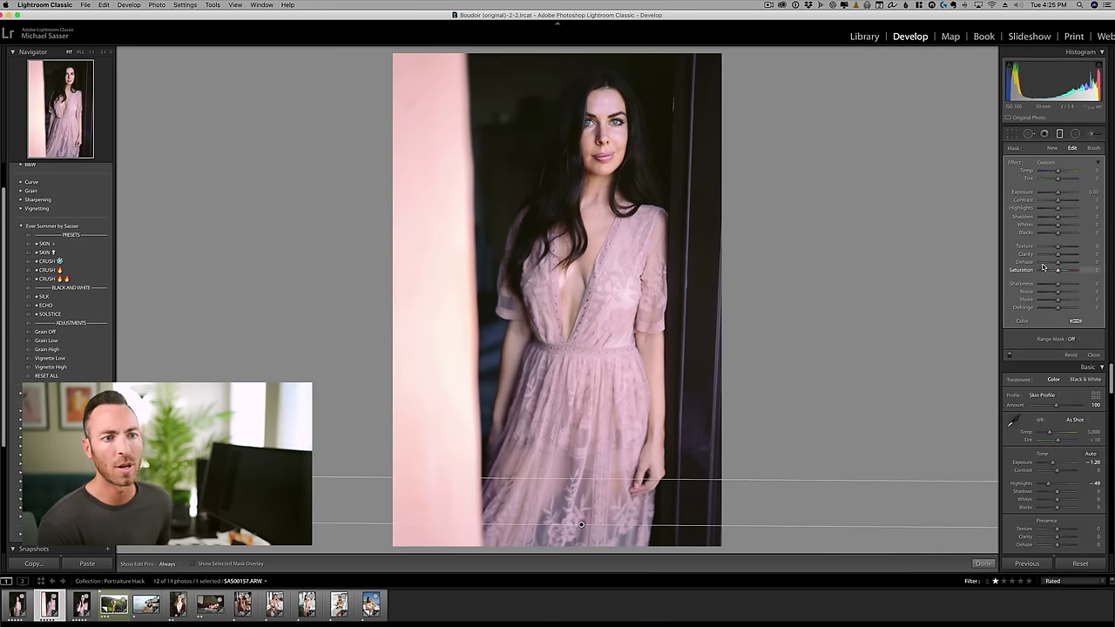
{"action": "left_click_drag", "start_coordinate": [1001, 253], "coordinate": [918, 253]}
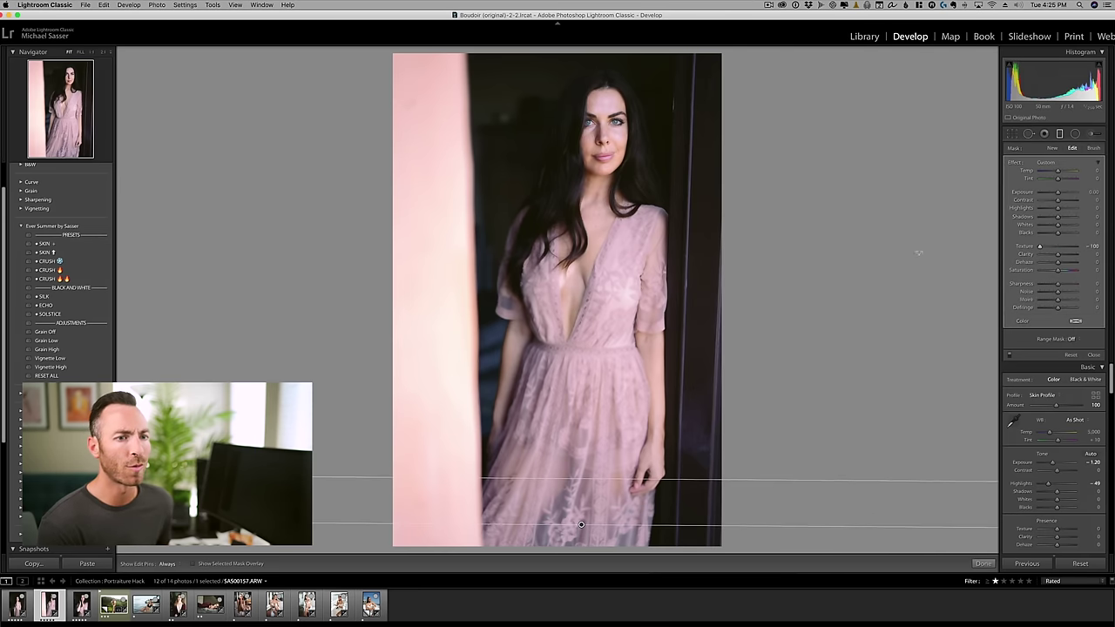
Limit the graduated filter with a Color range mask sampled from the model's face skin
{"action": "left_click", "coordinate": [1081, 344]}
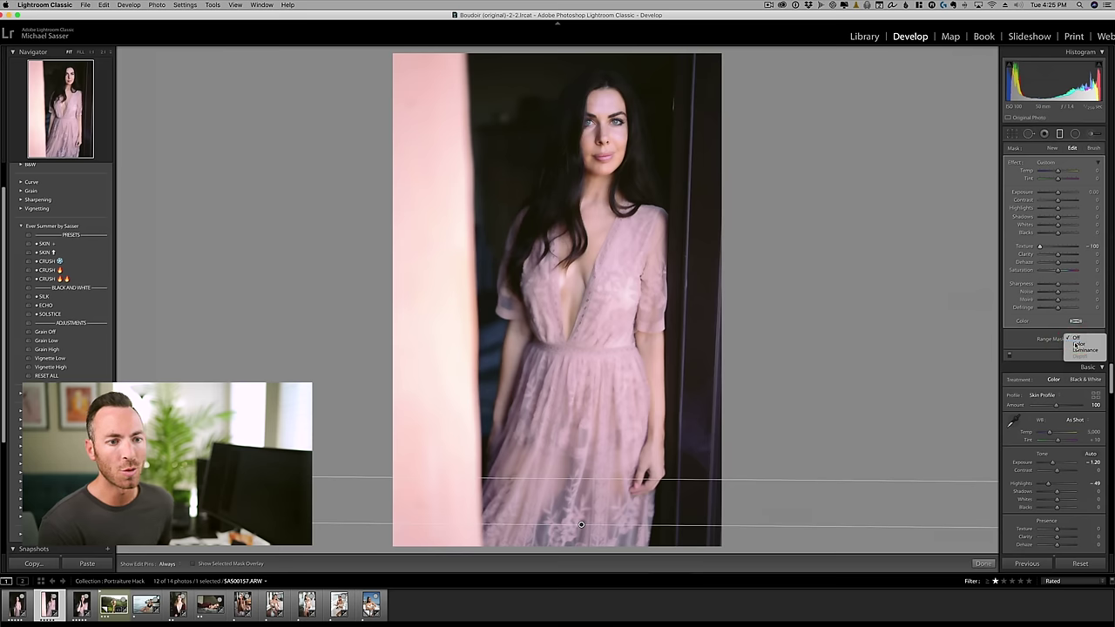
{"action": "left_click", "coordinate": [1072, 341]}
{"action": "left_click", "coordinate": [1012, 341]}
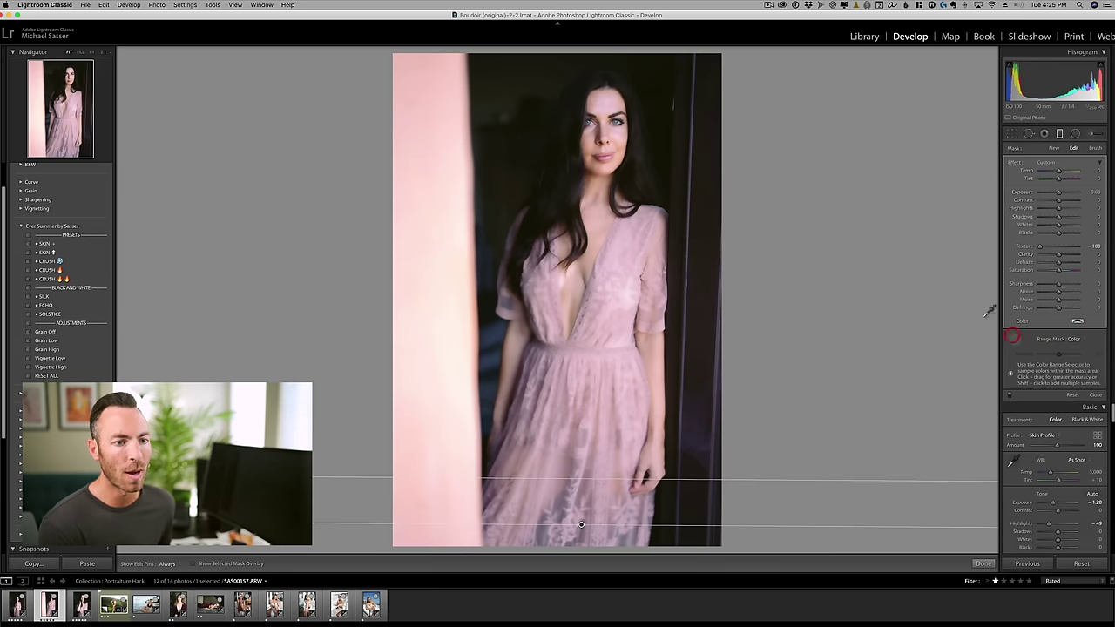
{"action": "left_click", "coordinate": [615, 136]}
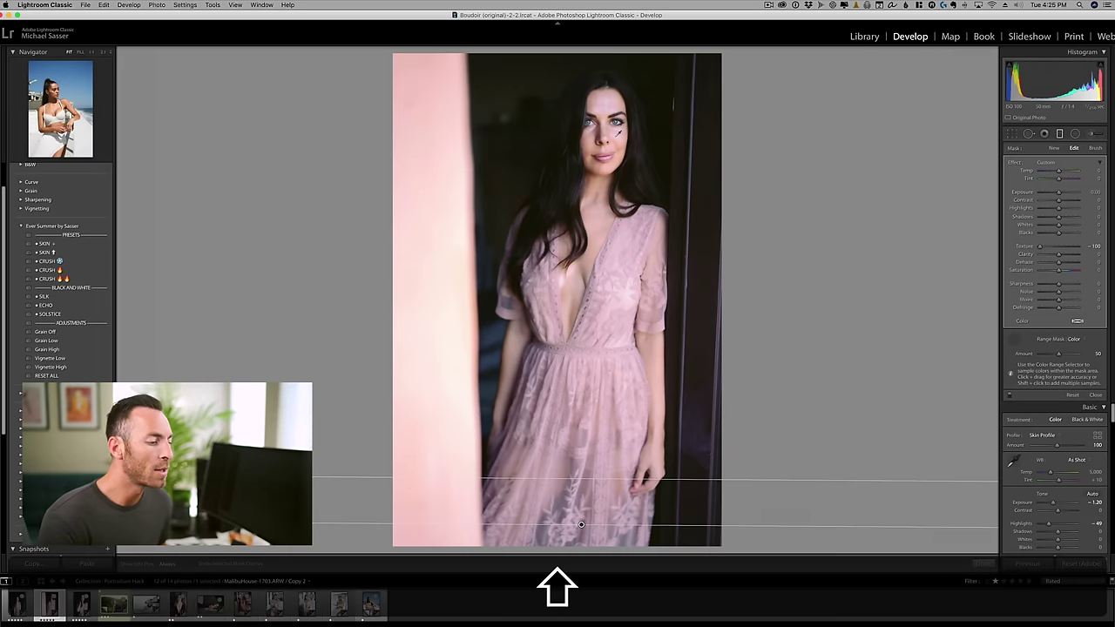
{"action": "left_click", "coordinate": [371, 604], "text": "shift"}
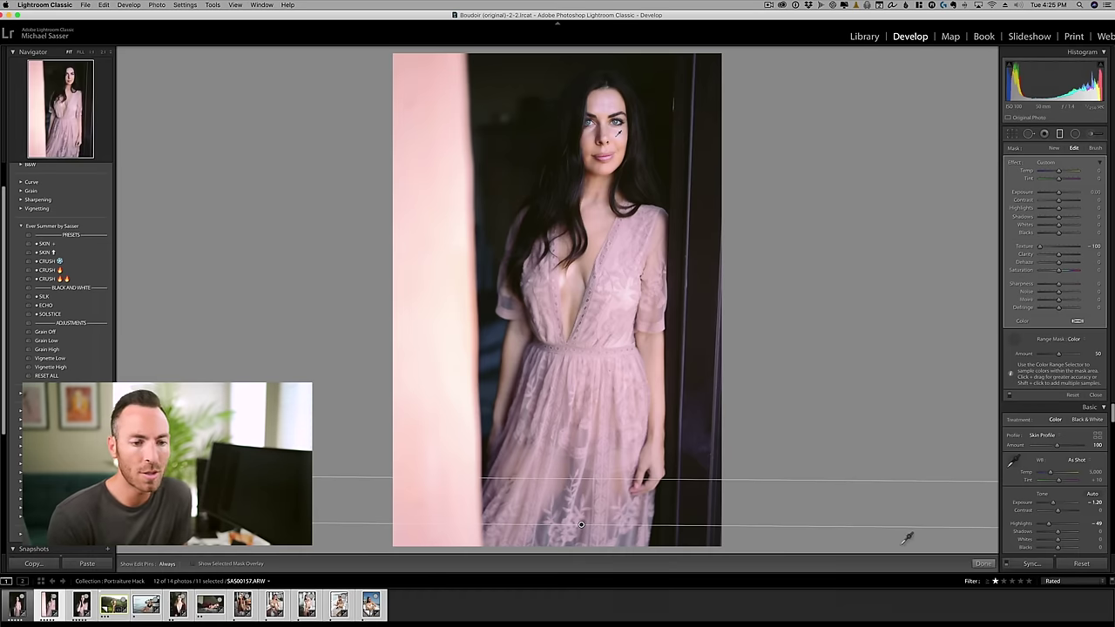
Sync only the Graduated Filters setting to the eleven selected session photos
{"action": "left_click", "coordinate": [1027, 564]}
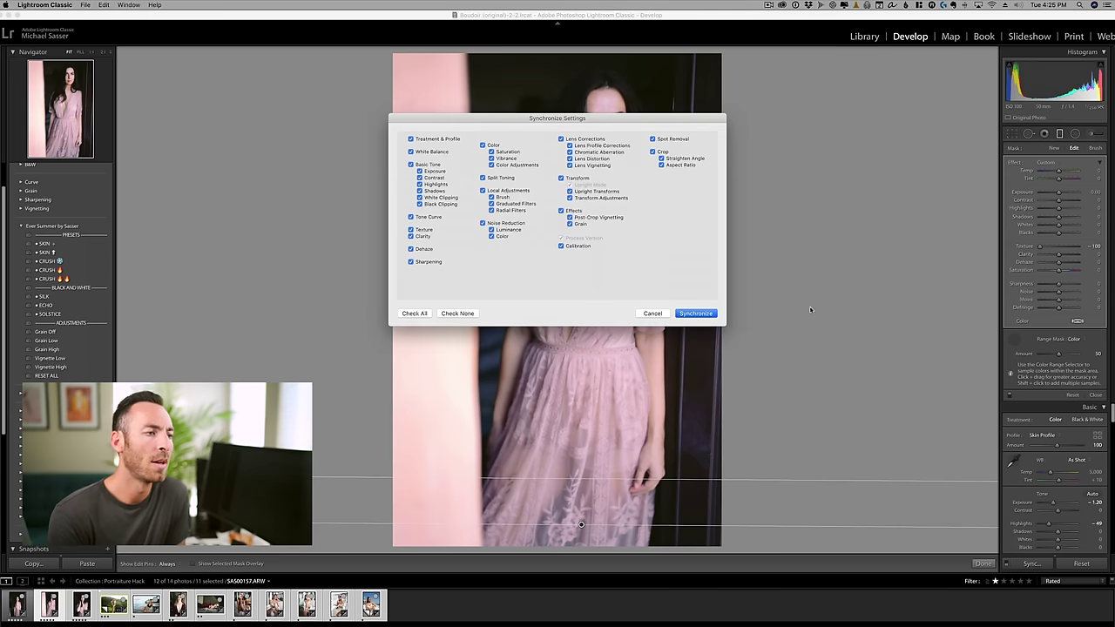
{"action": "left_click", "coordinate": [453, 313]}
{"action": "left_click", "coordinate": [513, 204]}
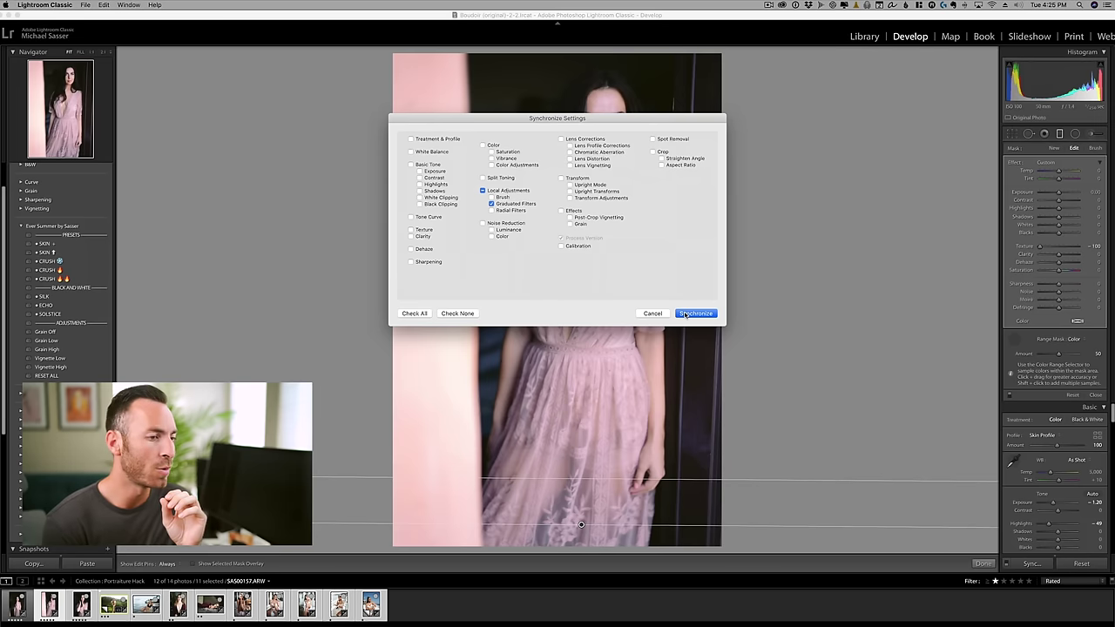
{"action": "left_click", "coordinate": [686, 314]}
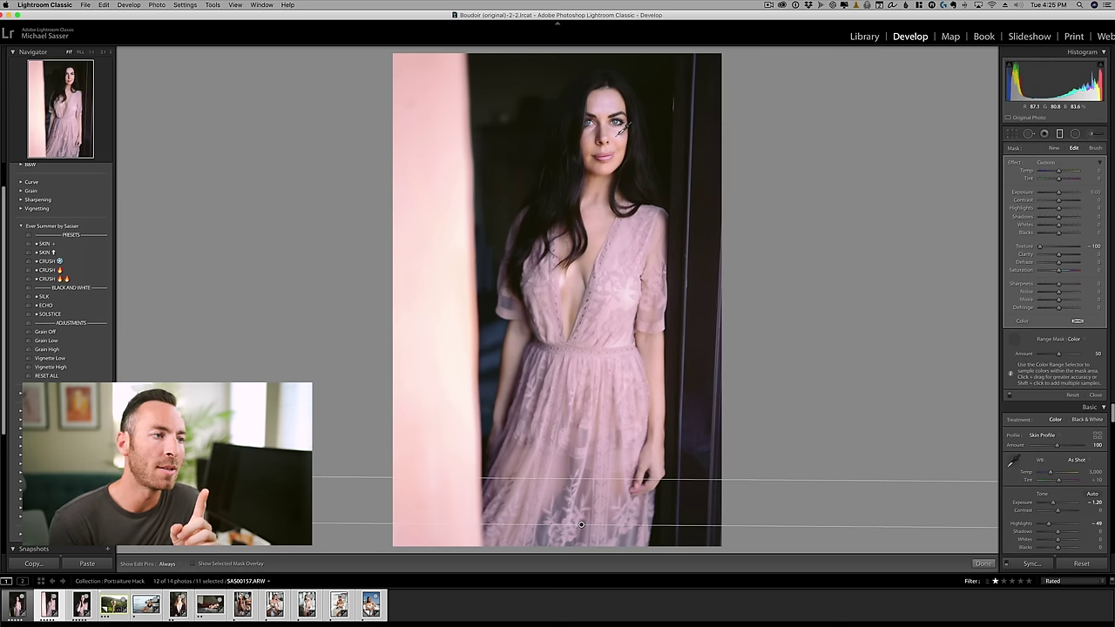
Resample the range mask on each model's skin across the forehead, torso, beach, cardigan and reclining photos
{"action": "left_click", "coordinate": [93, 606]}
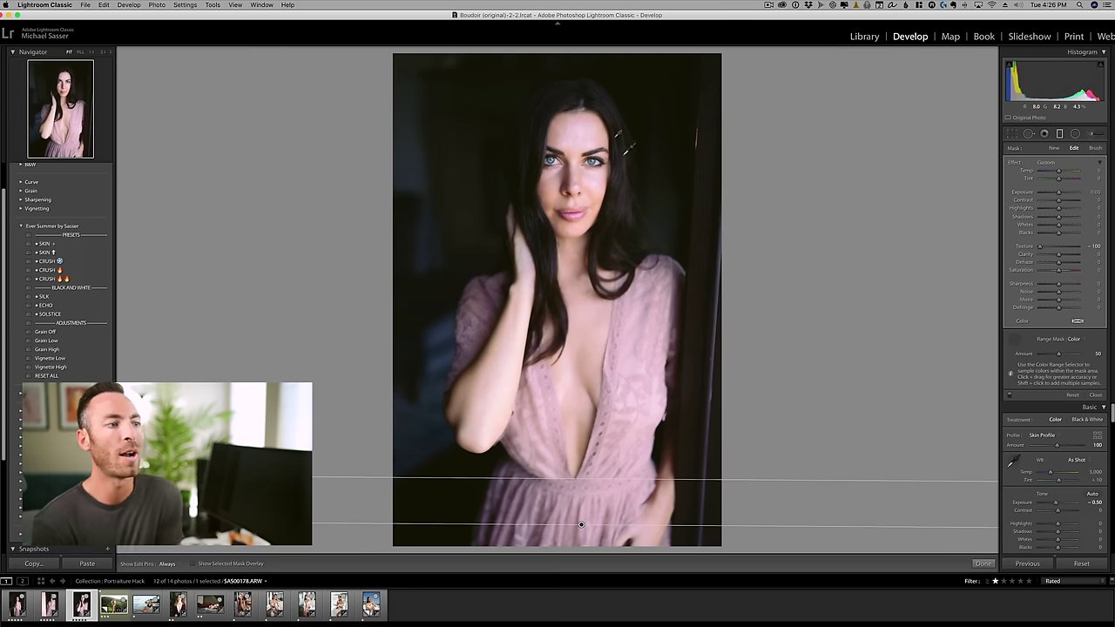
{"action": "left_click", "coordinate": [585, 135]}
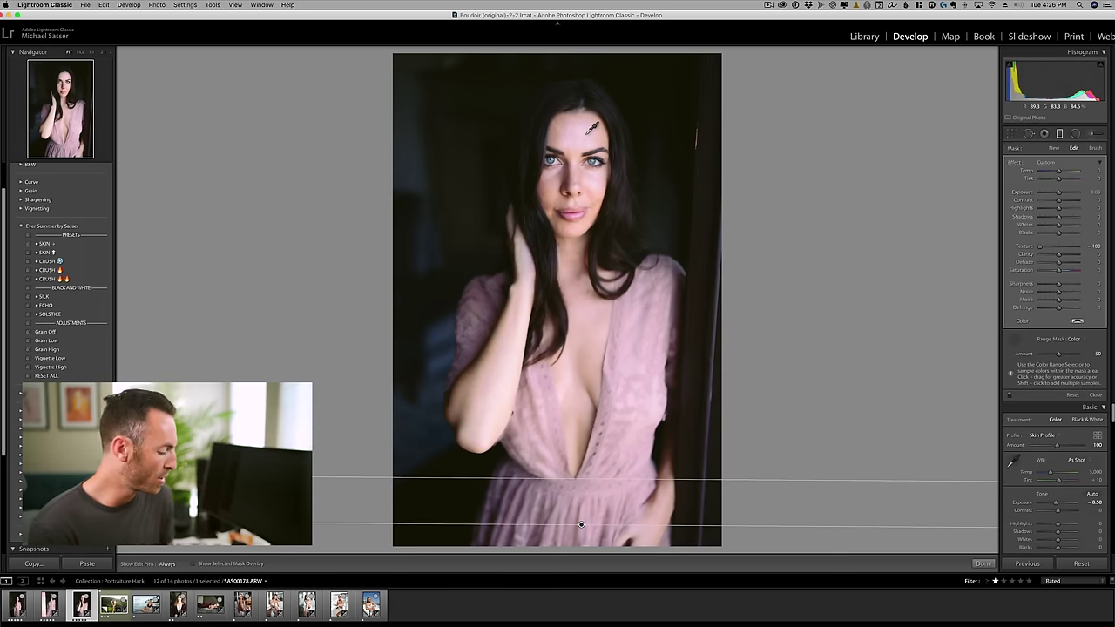
{"action": "key", "text": "super+Right"}
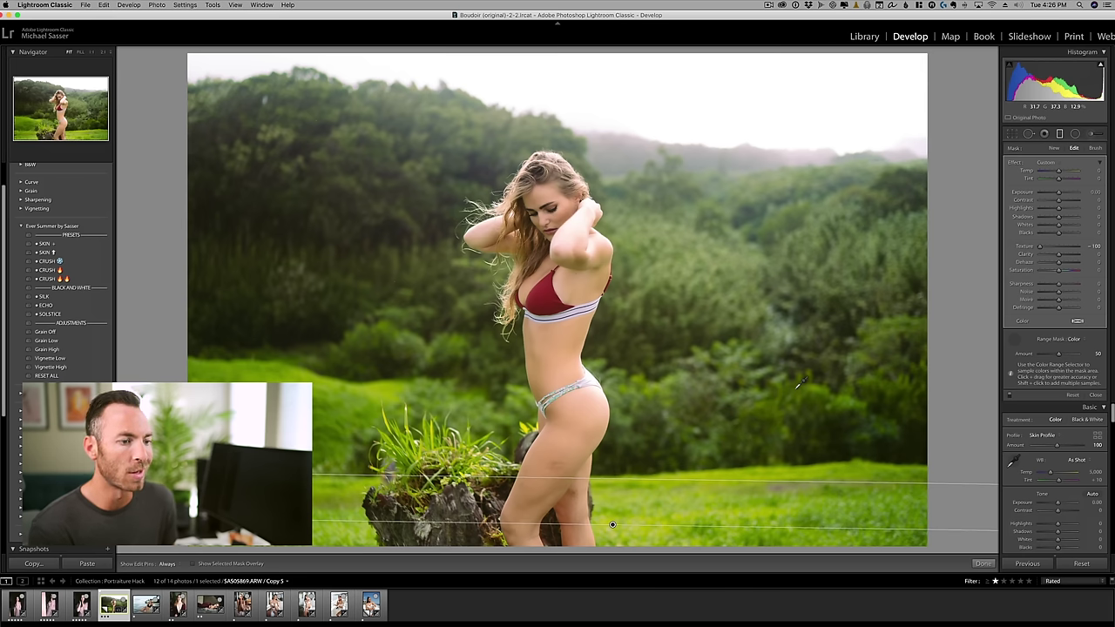
{"action": "left_click", "coordinate": [566, 335], "text": "super"}
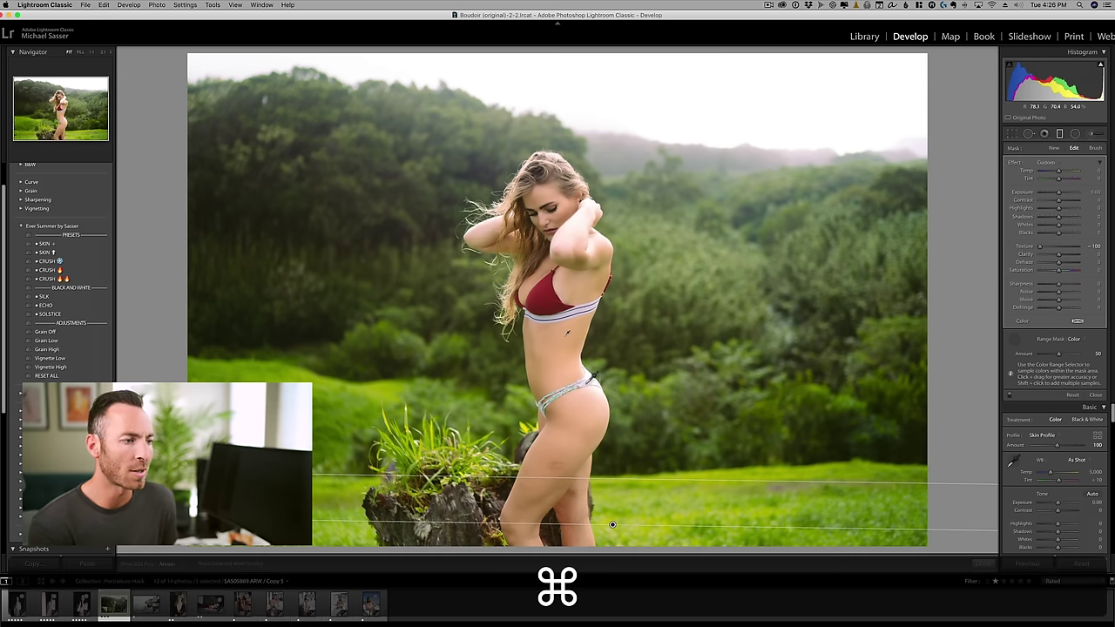
{"action": "key", "text": "super+Right"}
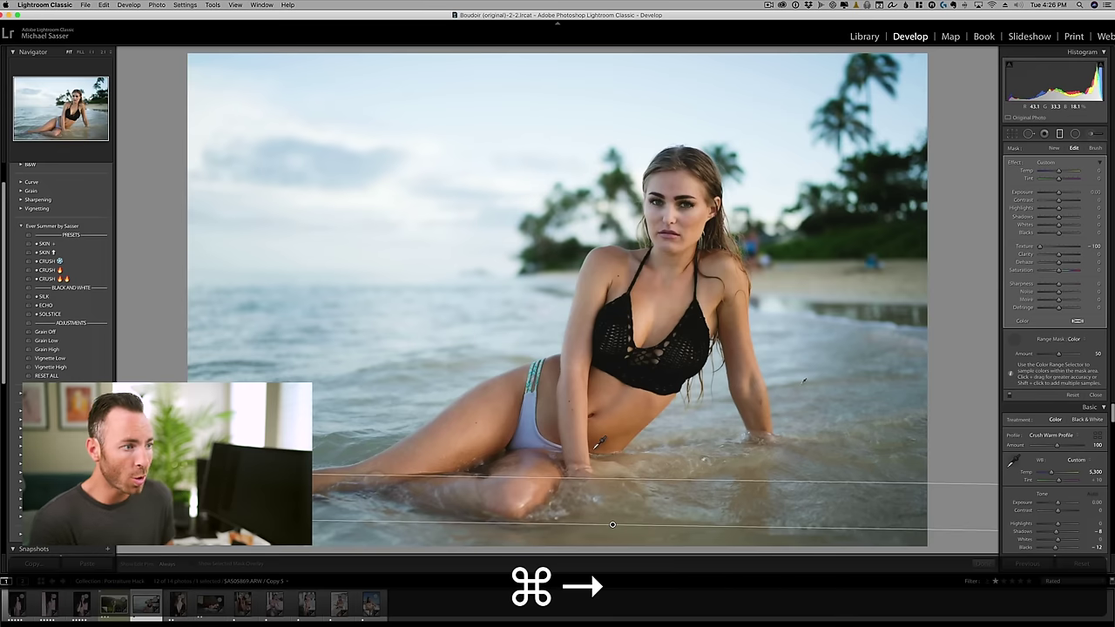
{"action": "left_click", "coordinate": [688, 211]}
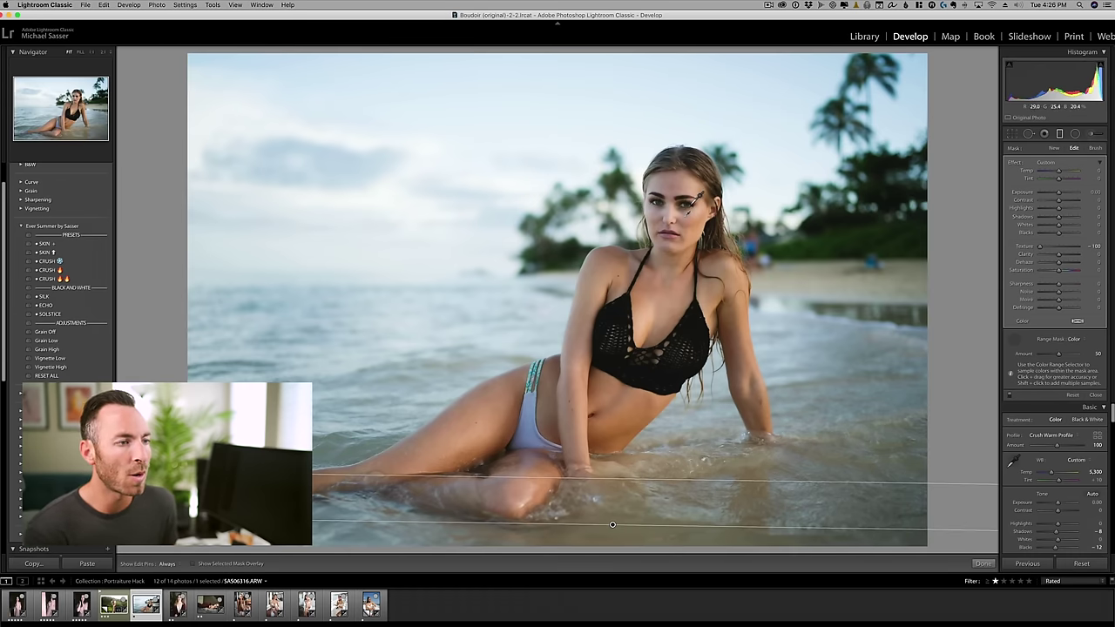
{"action": "key", "text": "super+Right"}
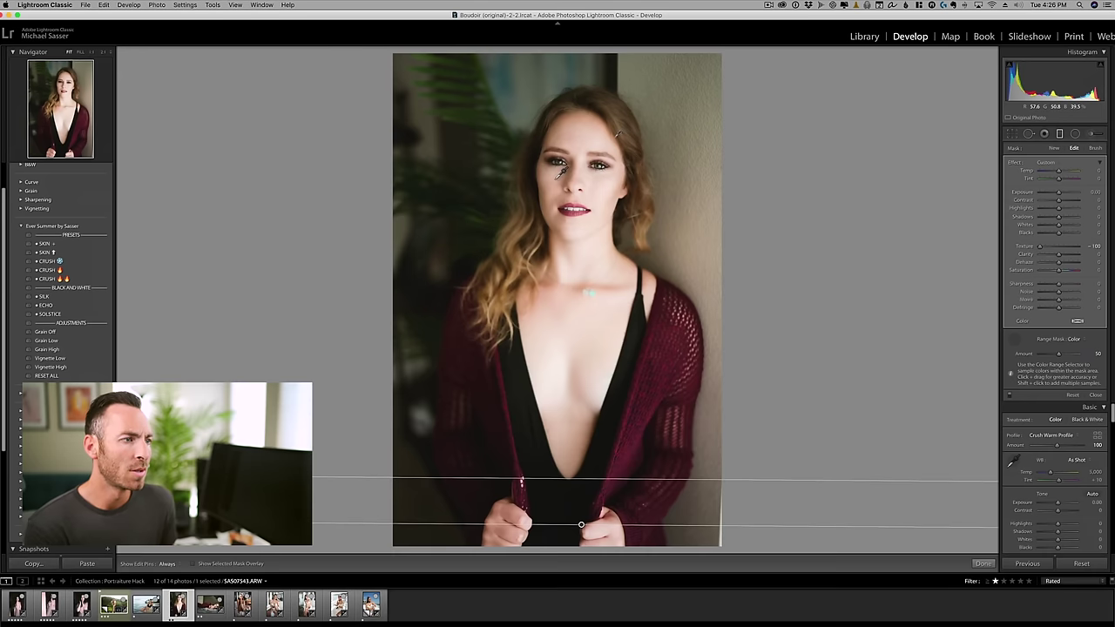
{"action": "left_click", "coordinate": [558, 179]}
{"action": "key", "text": "super+Right"}
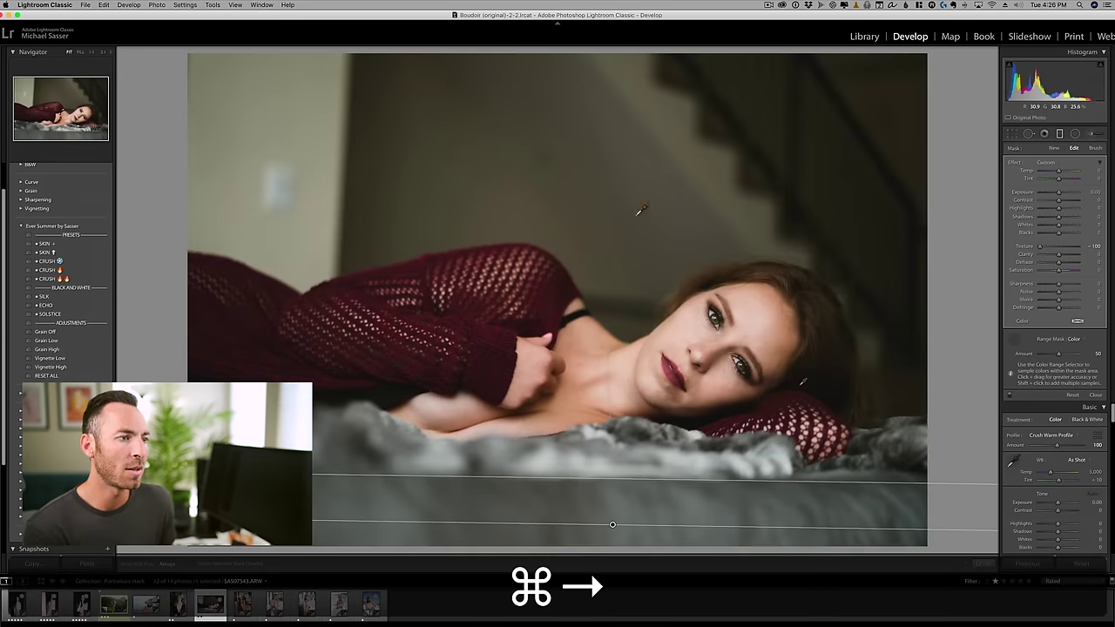
{"action": "key", "text": "super+Right"}
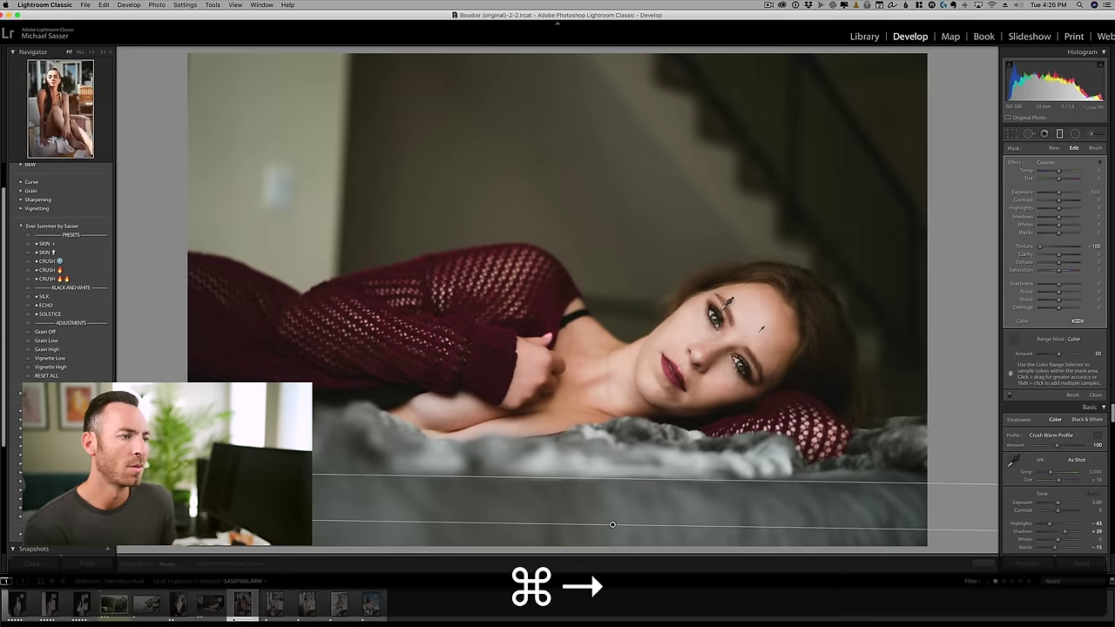
{"action": "left_click", "coordinate": [527, 117]}
{"action": "key", "text": "super+Right"}
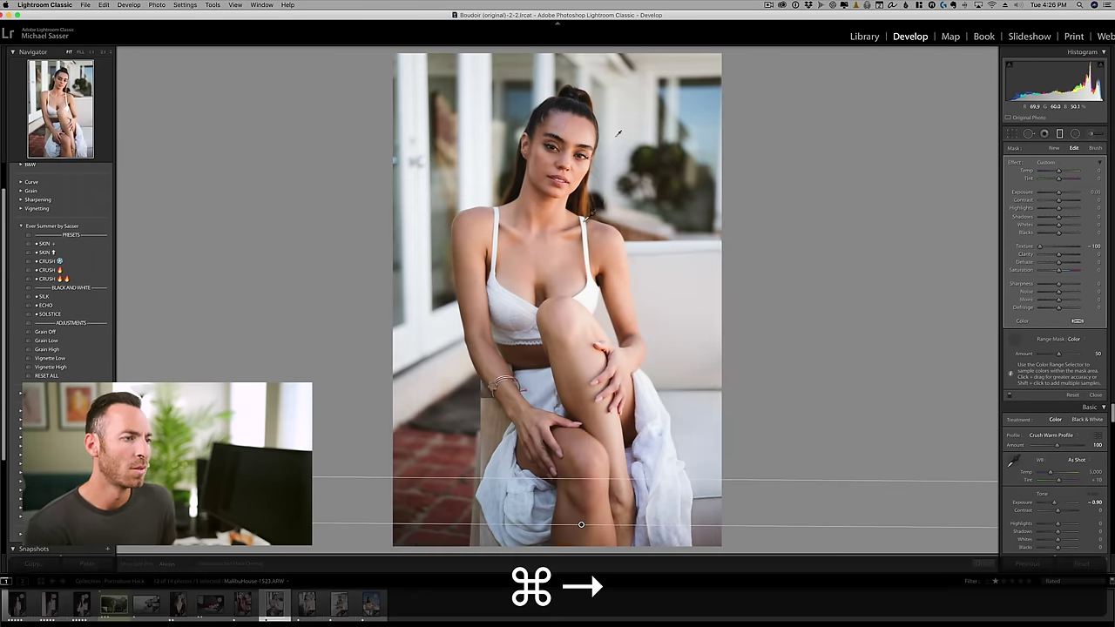
Resample skin on the seated, sofa, railing and blue-sky photos, then zoom into the railing model's face
{"action": "left_click", "coordinate": [573, 131]}
{"action": "key", "text": "super+Right"}
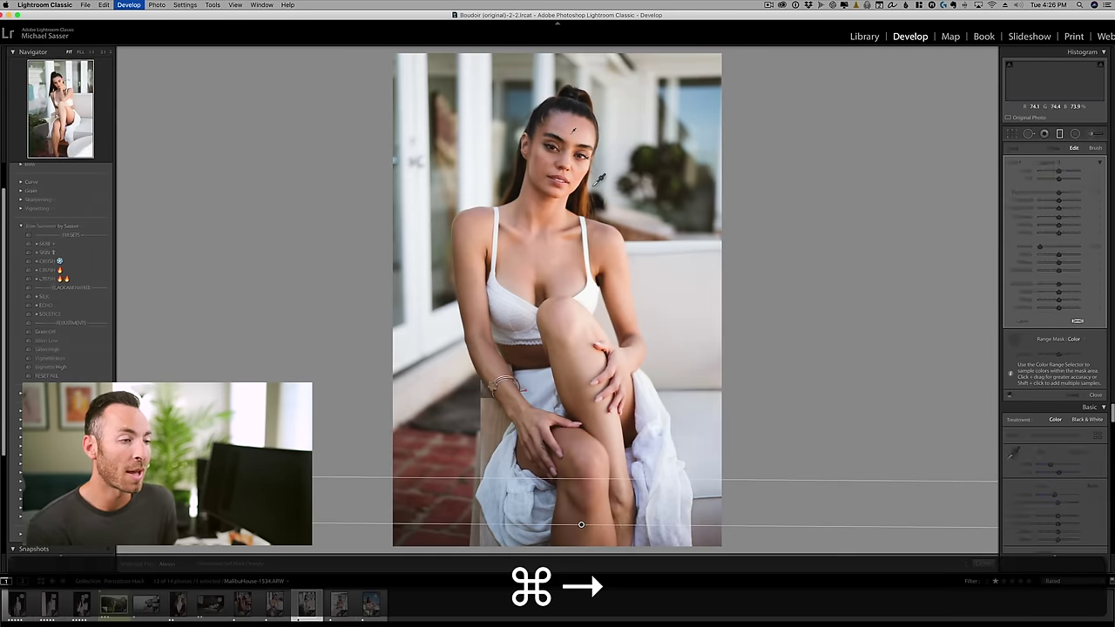
{"action": "left_click", "coordinate": [541, 150]}
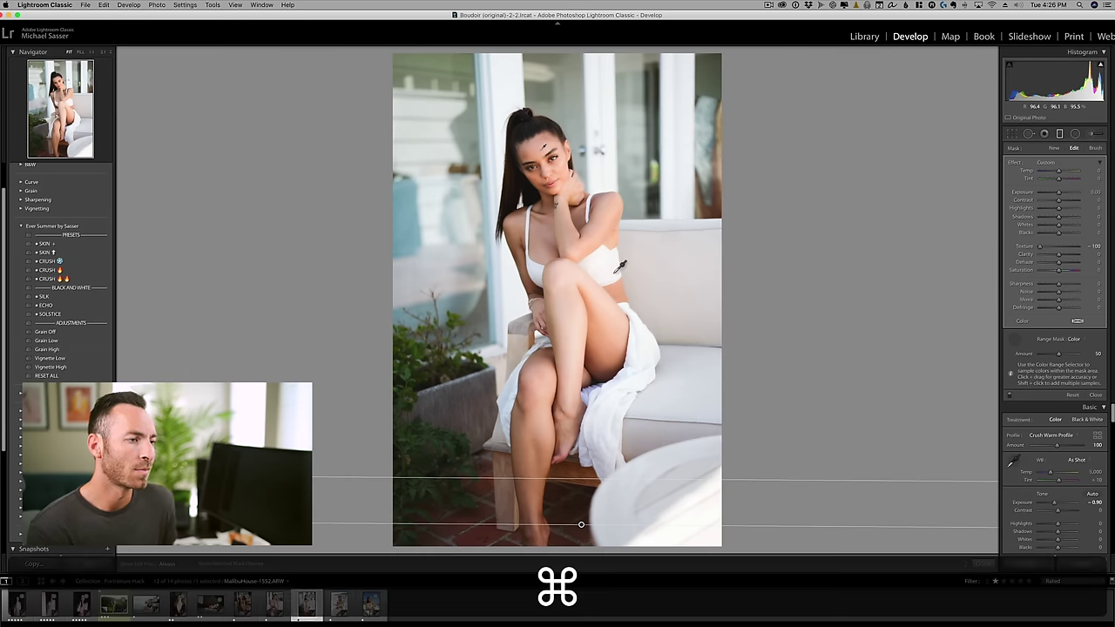
{"action": "key", "text": "super+Right"}
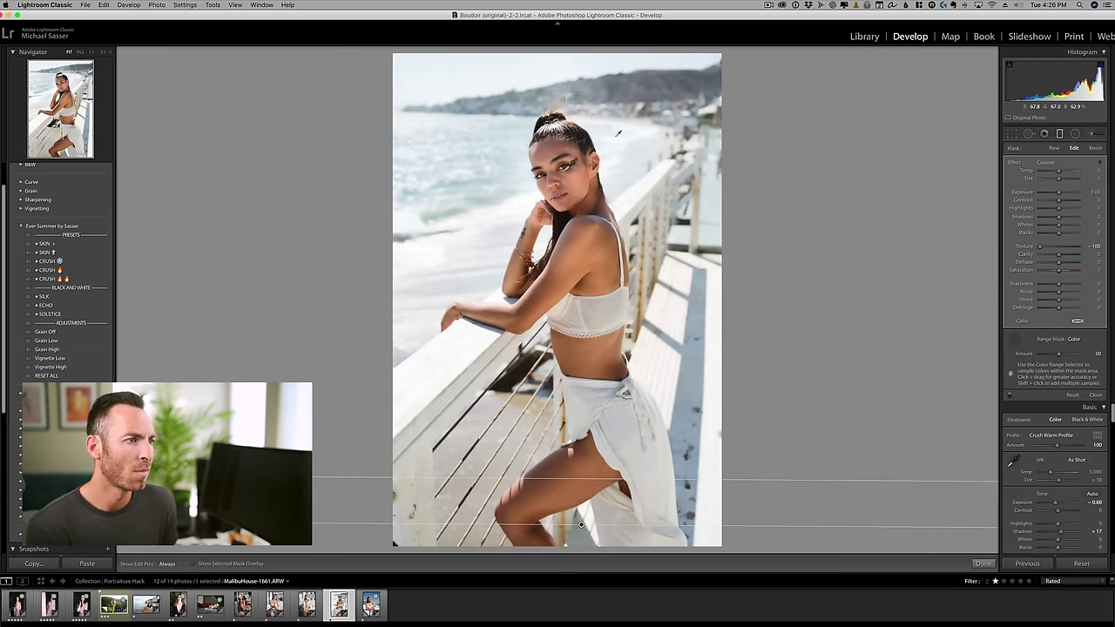
{"action": "left_click", "coordinate": [569, 176]}
{"action": "key", "text": "super+Right"}
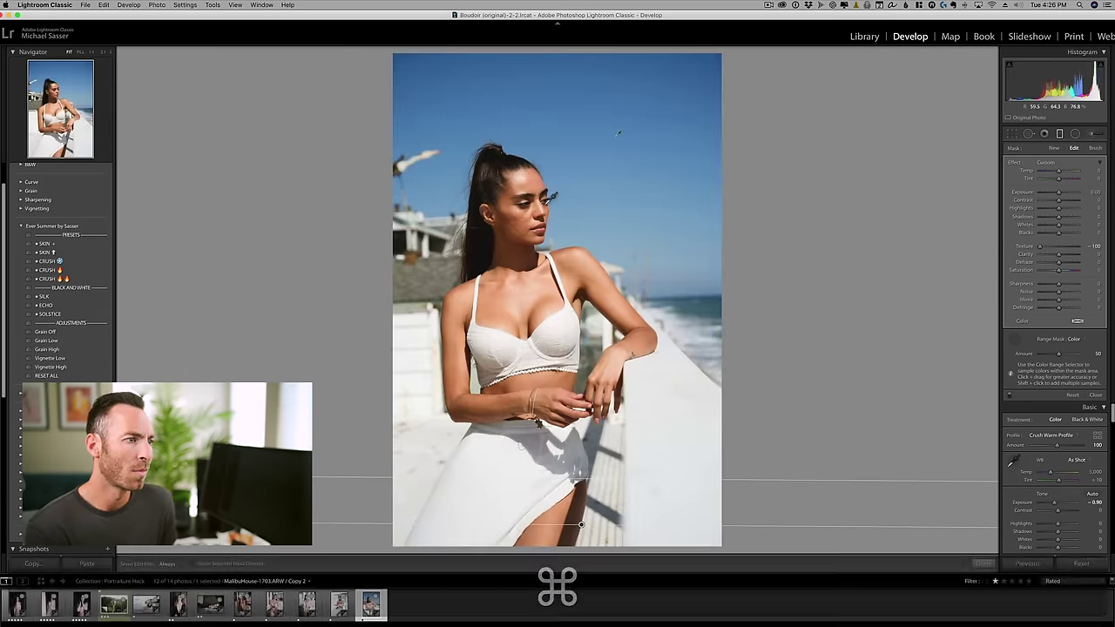
{"action": "left_click", "coordinate": [525, 218]}
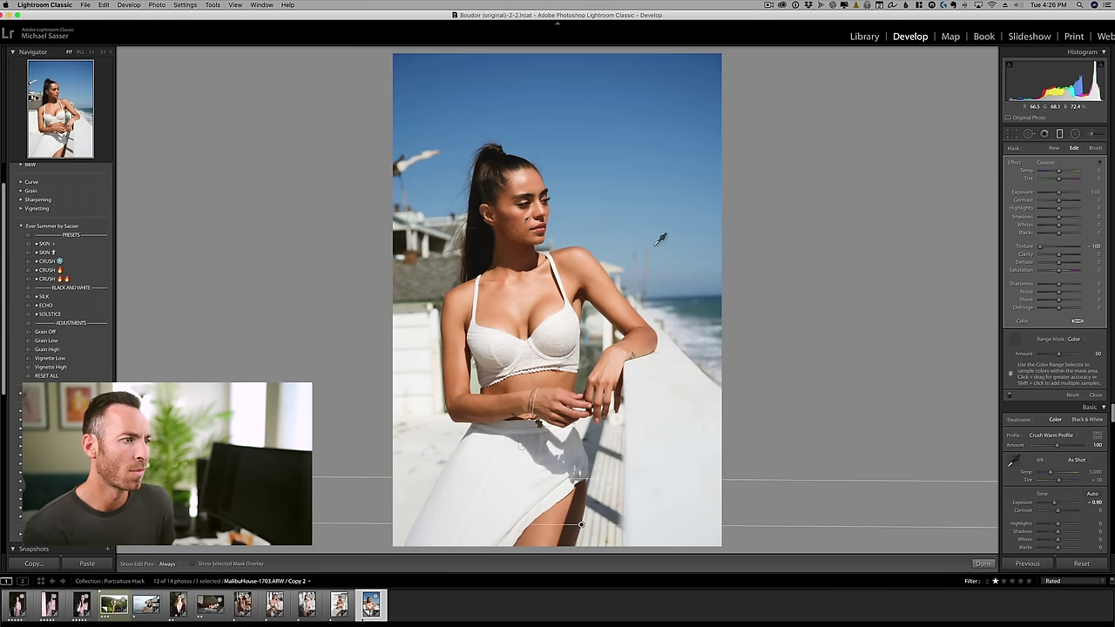
{"action": "key", "text": "super+Left"}
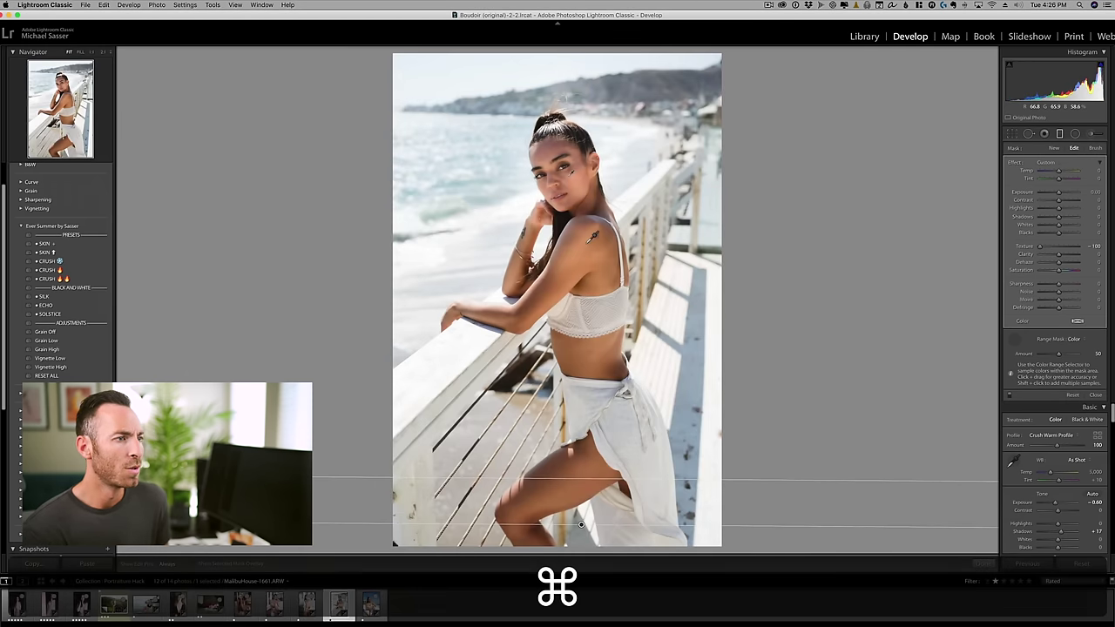
{"action": "key", "text": "m"}
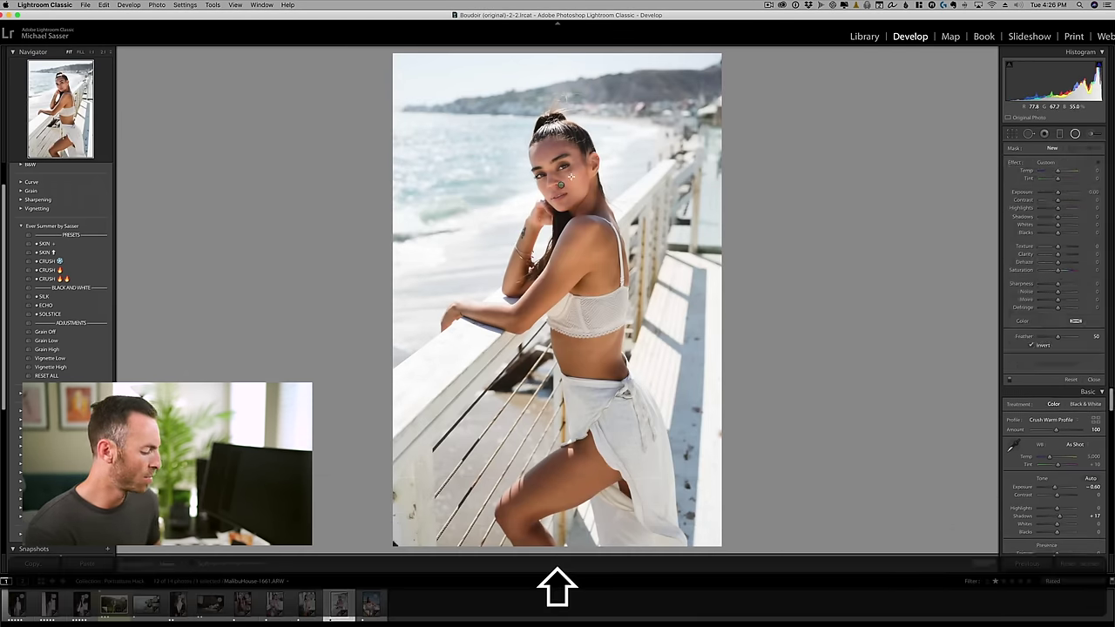
{"action": "left_click", "coordinate": [567, 178]}
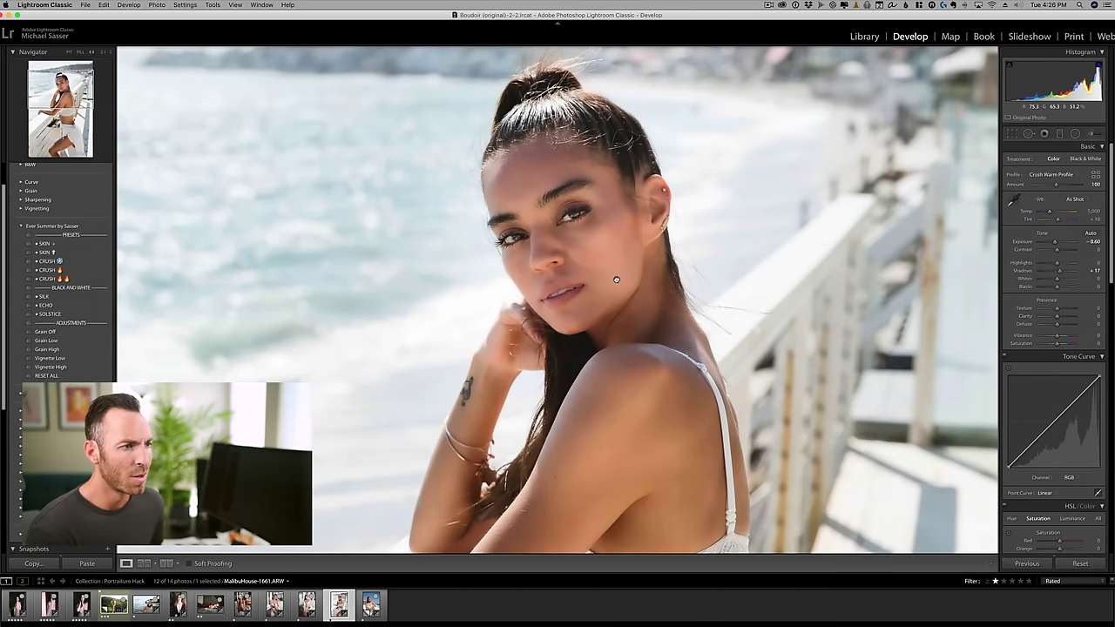
On the beach portrait, draw a negative-Texture graduated filter up from the photo's bottom at fit view
{"action": "key", "text": "m"}
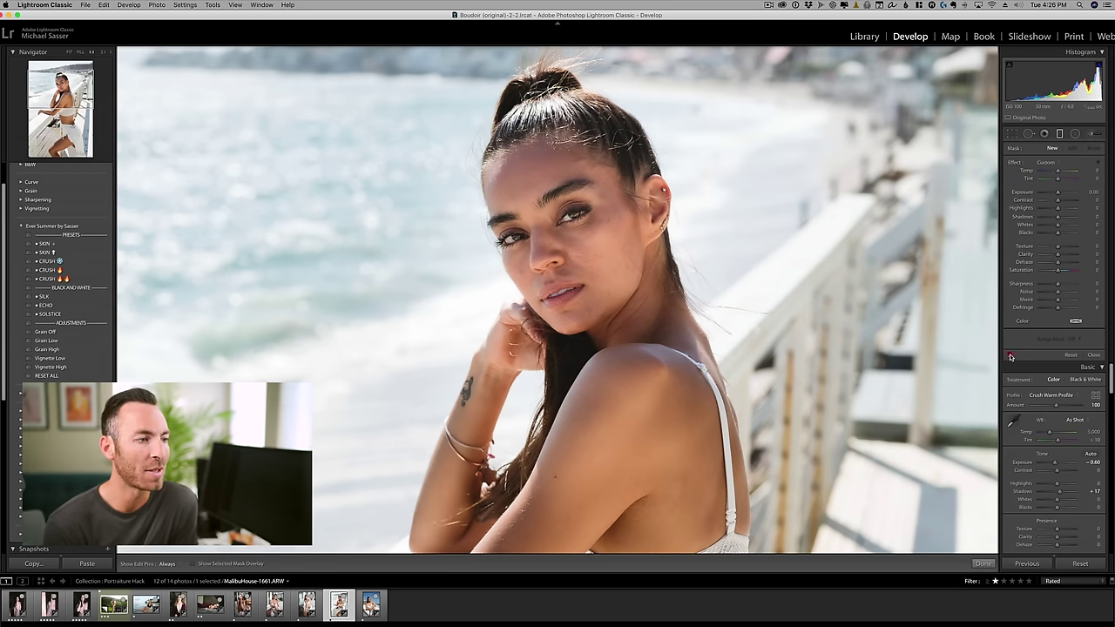
{"action": "left_click", "coordinate": [1010, 357]}
{"action": "left_click", "coordinate": [1011, 356]}
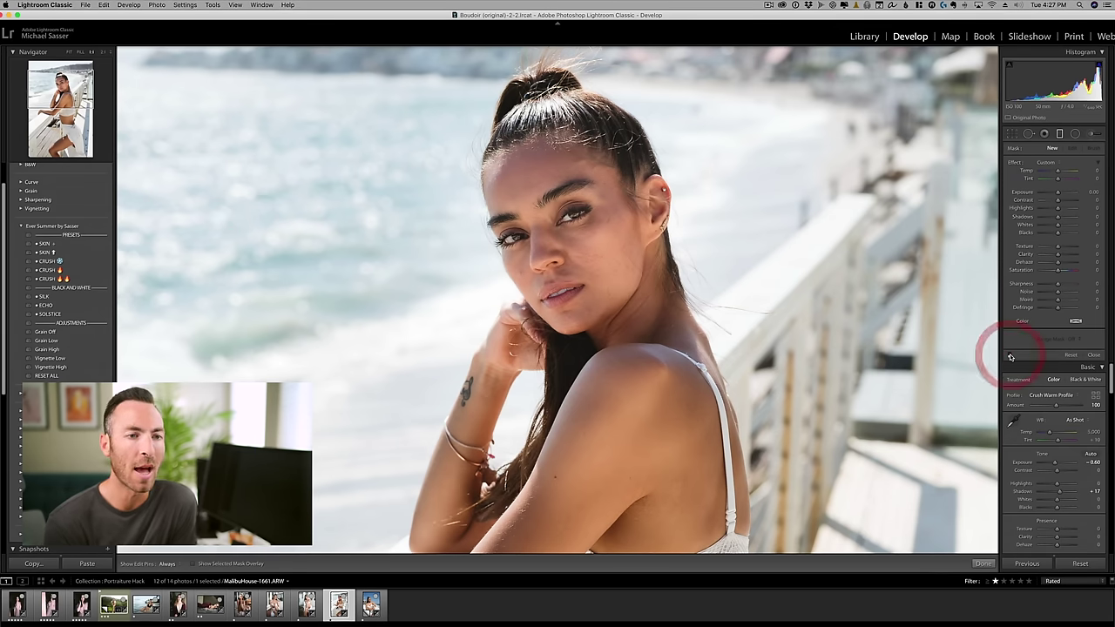
{"action": "left_click", "coordinate": [1010, 357]}
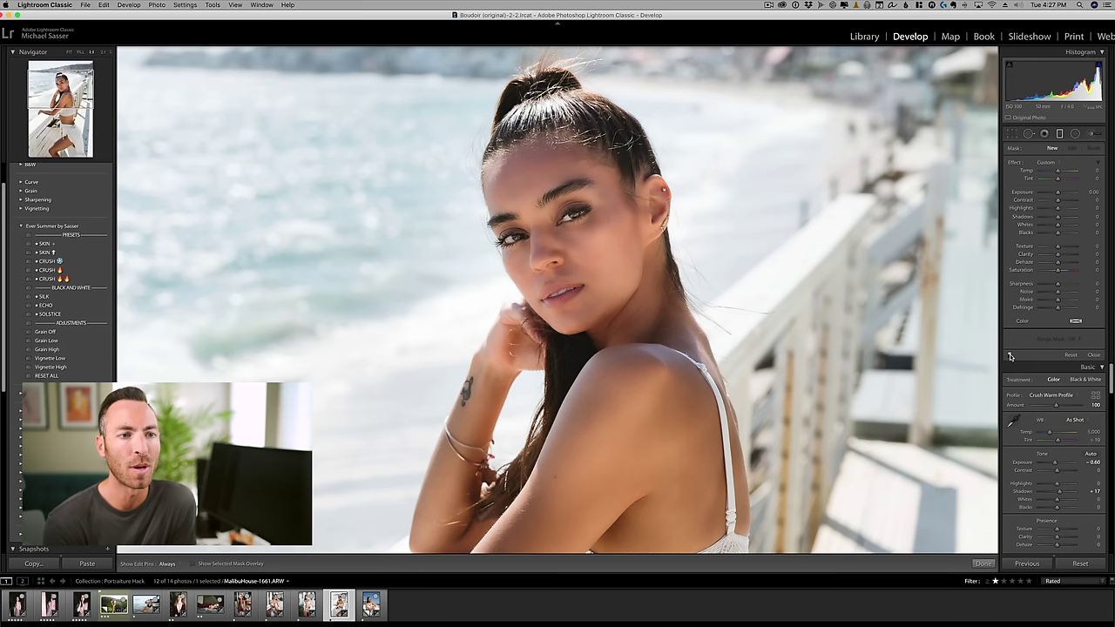
{"action": "left_click", "coordinate": [760, 331]}
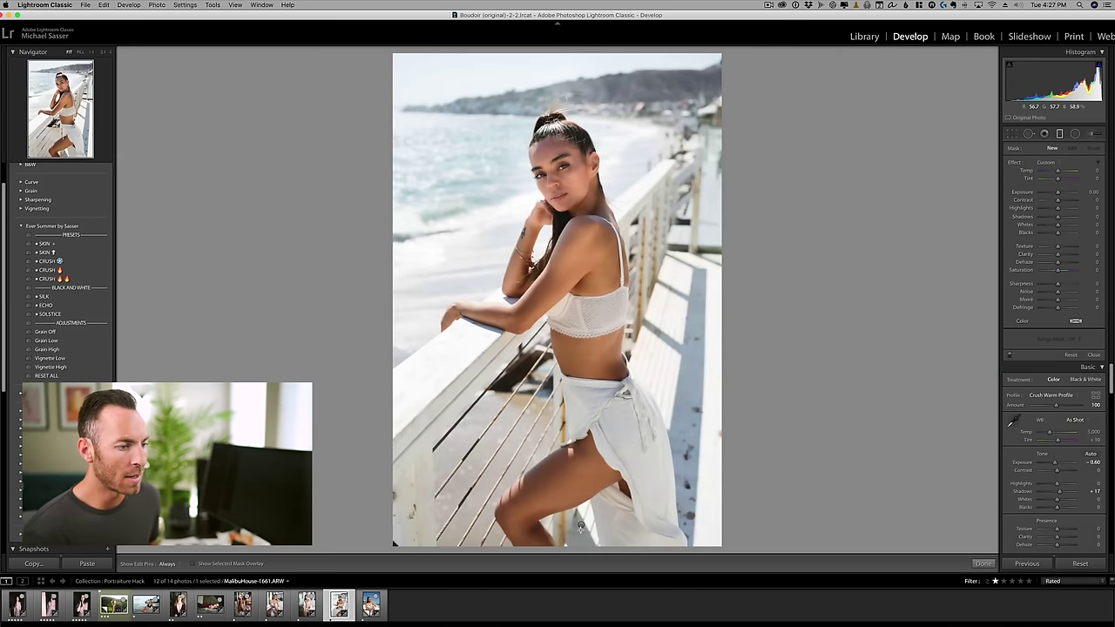
{"action": "left_click_drag", "start_coordinate": [581, 526], "coordinate": [581, 479]}
Zoom into the face, then tighten the colour range mask to skin with Amount 37
{"action": "left_click", "coordinate": [564, 182]}
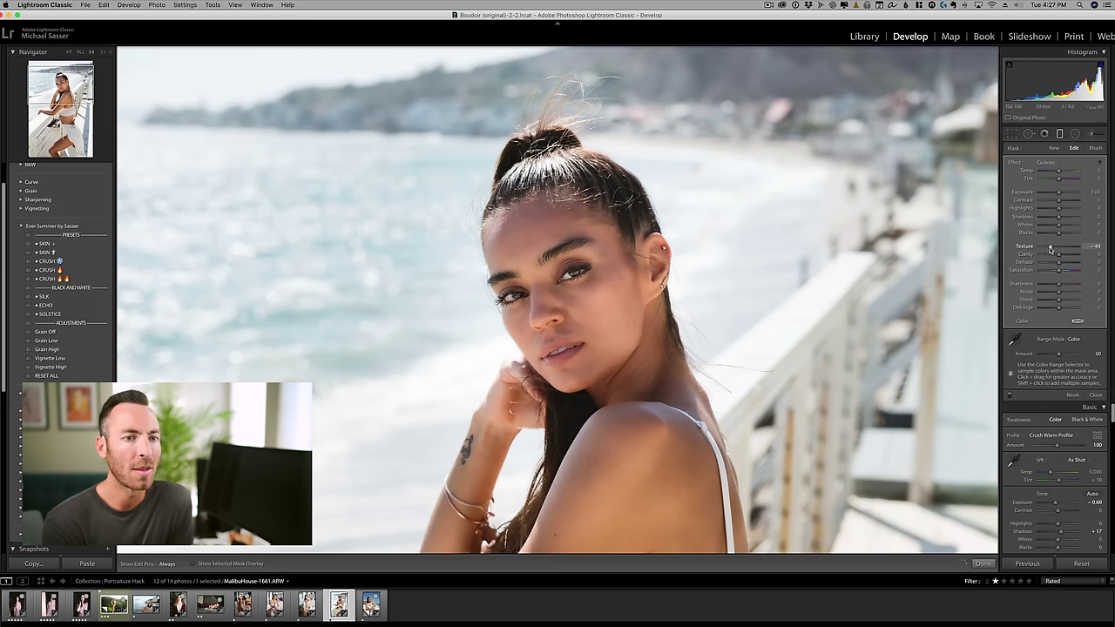
{"action": "key", "text": "m"}
{"action": "key", "text": "z"}
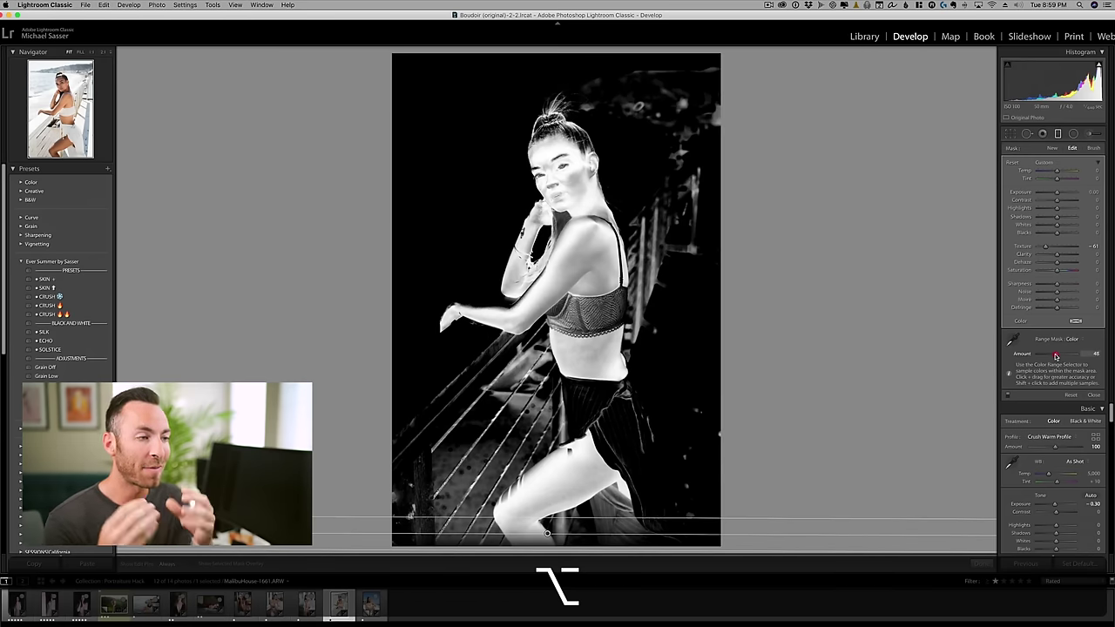
{"action": "left_click_drag", "start_coordinate": [1056, 355], "coordinate": [1052, 356]}
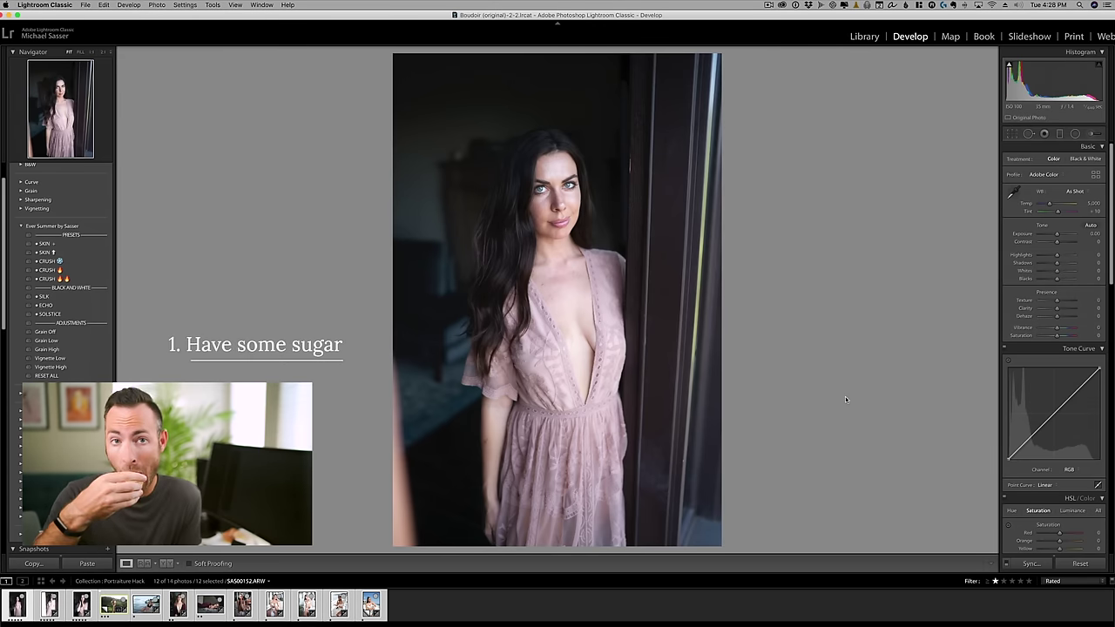
Select the first photo of the set and move to the pink-dress portrait
{"action": "left_click", "coordinate": [18, 603]}
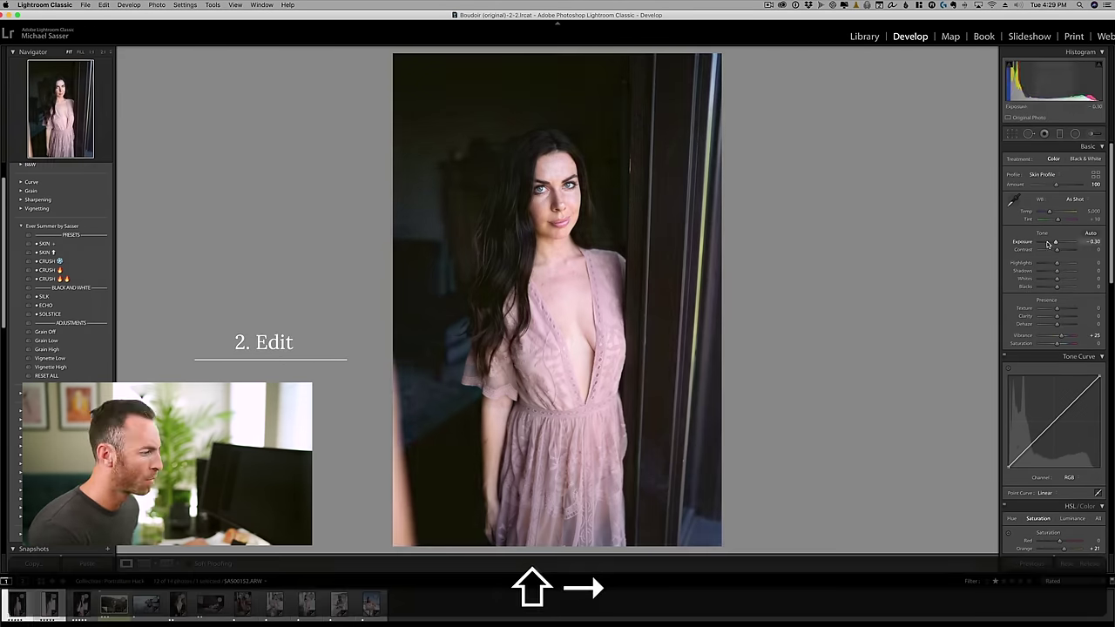
{"action": "key", "text": "Right"}
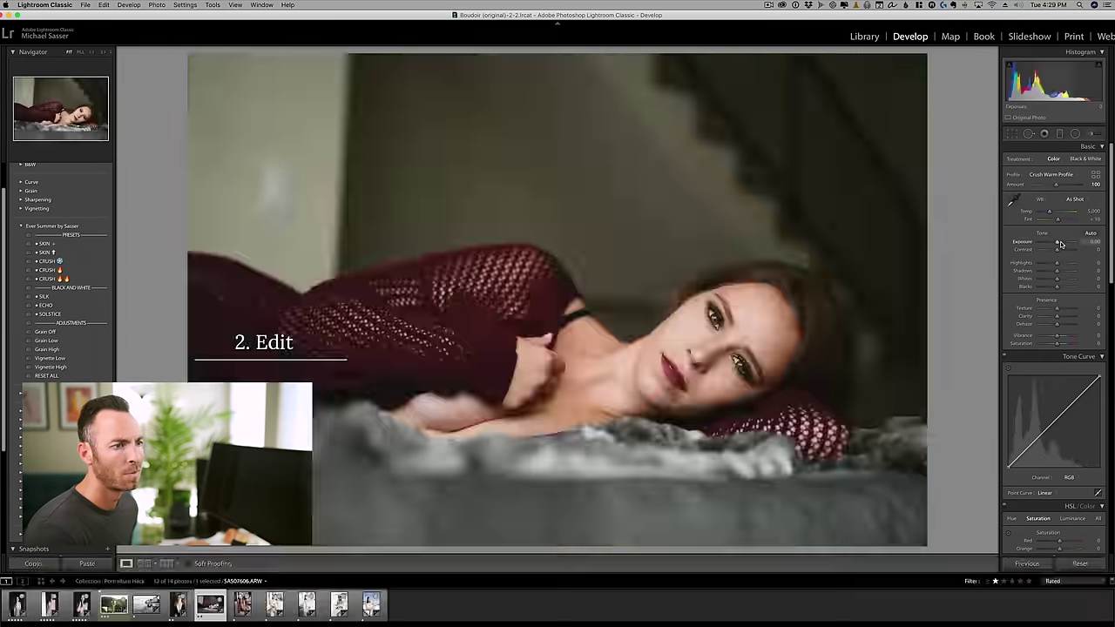
{"action": "key", "text": "Down"}
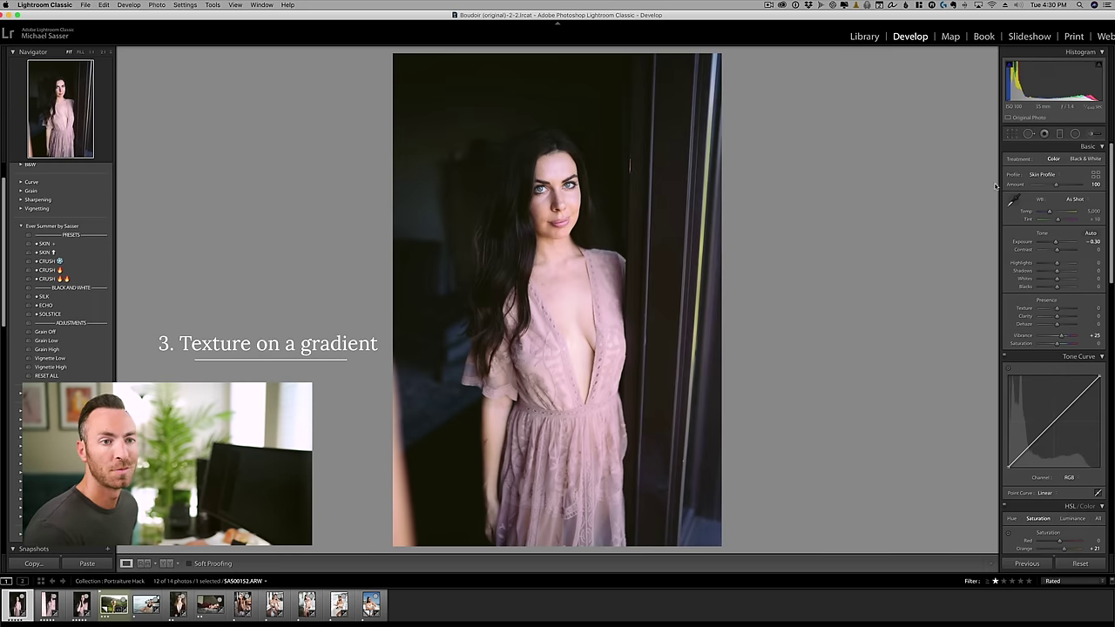
Add a Texture -61 graduated filter across the bottom with a Color range mask sampled on skin
{"action": "left_click", "coordinate": [1059, 133]}
{"action": "left_click_drag", "start_coordinate": [548, 514], "coordinate": [548, 550]}
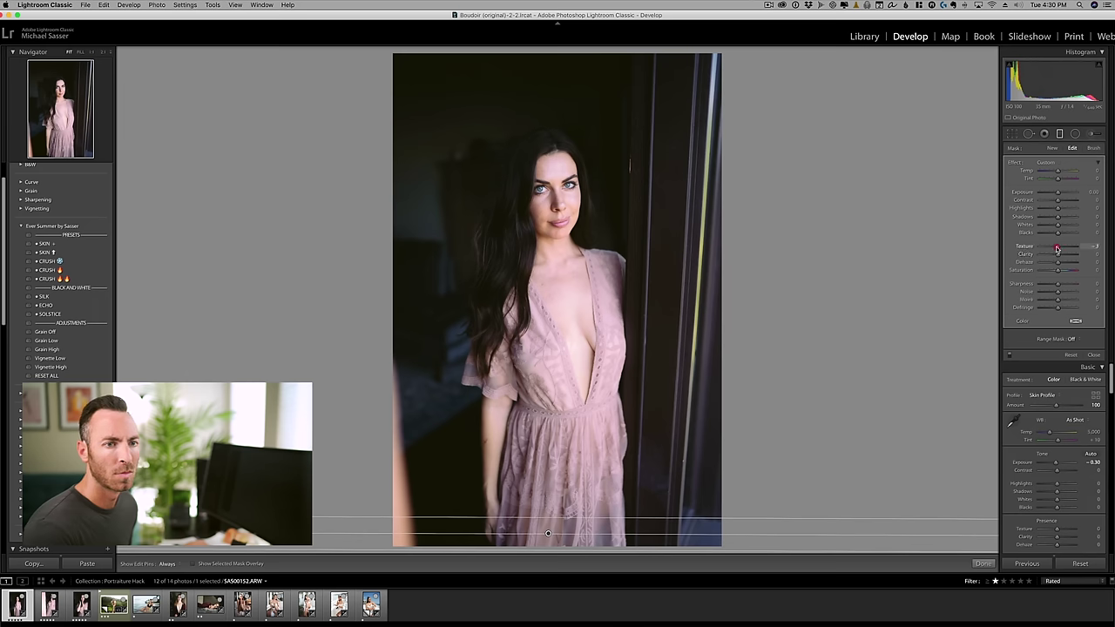
{"action": "left_click", "coordinate": [1072, 338]}
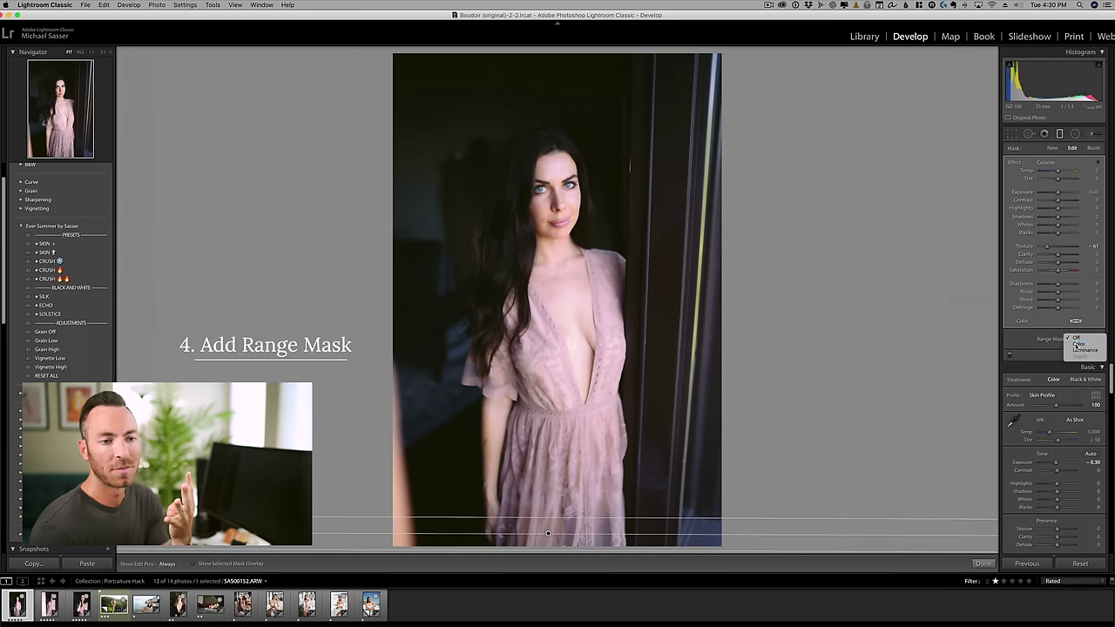
{"action": "left_click", "coordinate": [1075, 346]}
{"action": "left_click", "coordinate": [1020, 339]}
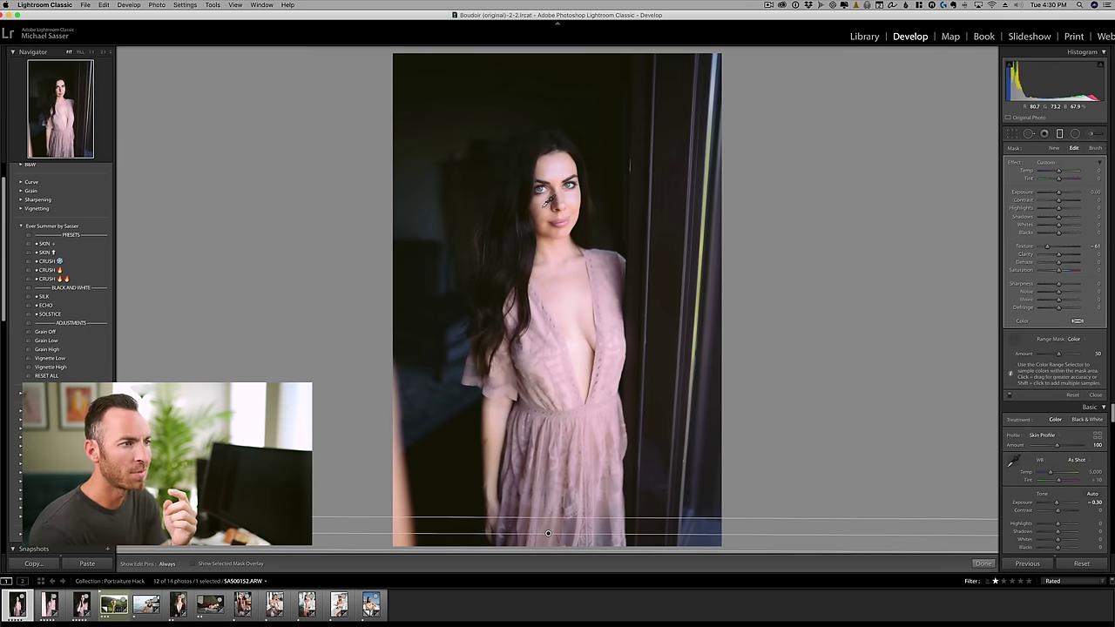
Select all photos and sync only the Graduated Filters setting to the whole set
{"action": "key", "text": "super+a"}
{"action": "key", "text": "super+shift+s"}
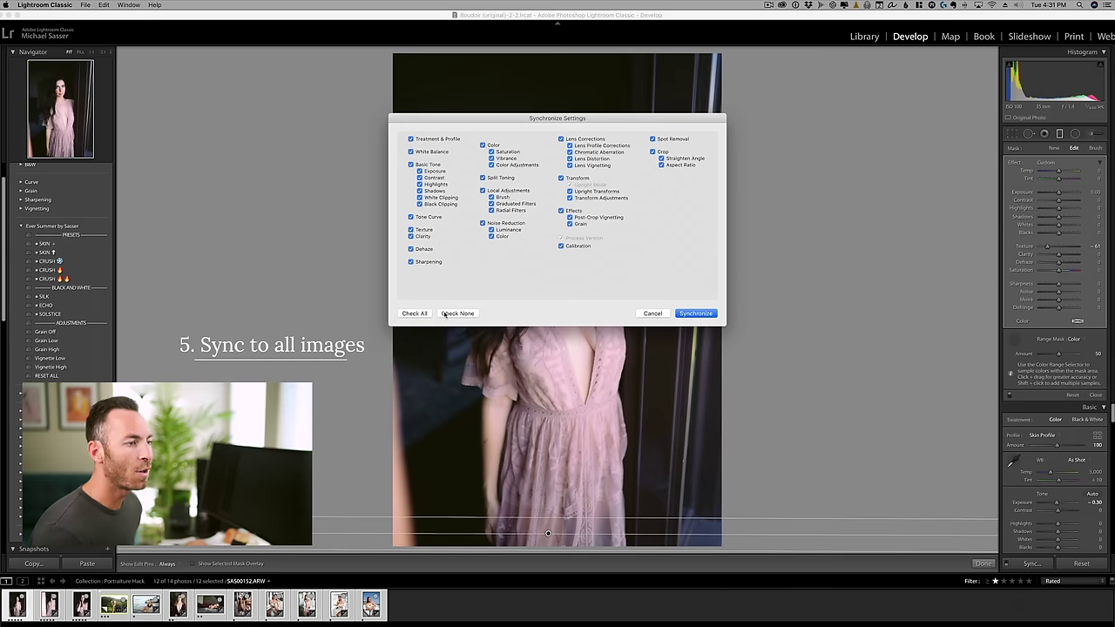
{"action": "left_click", "coordinate": [457, 313]}
{"action": "left_click", "coordinate": [491, 203]}
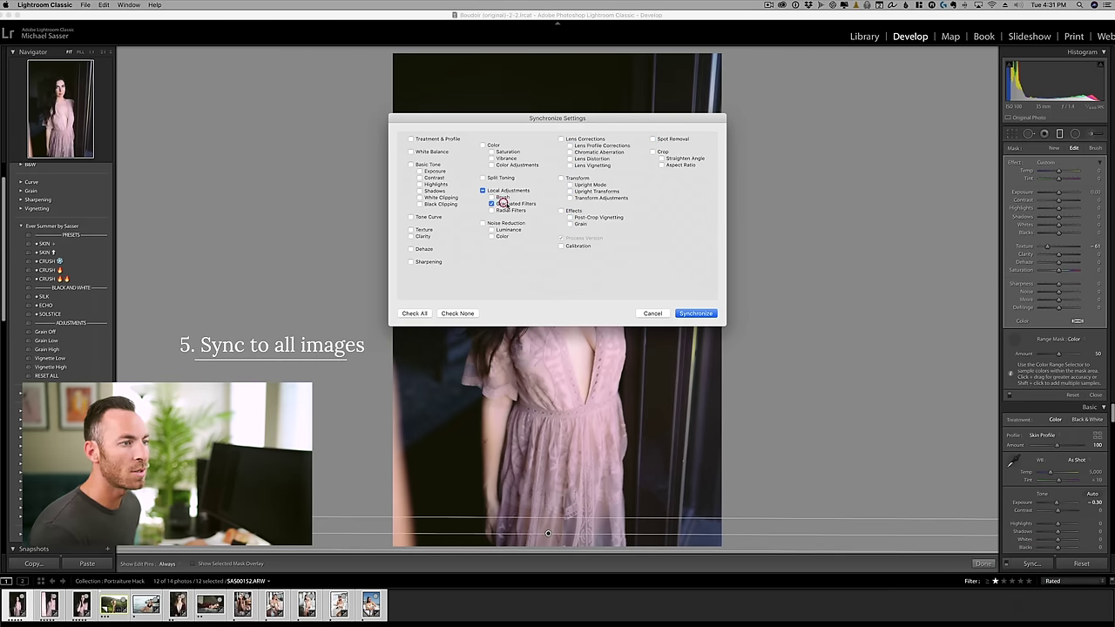
{"action": "left_click", "coordinate": [695, 313]}
{"action": "key", "text": "super+Right"}
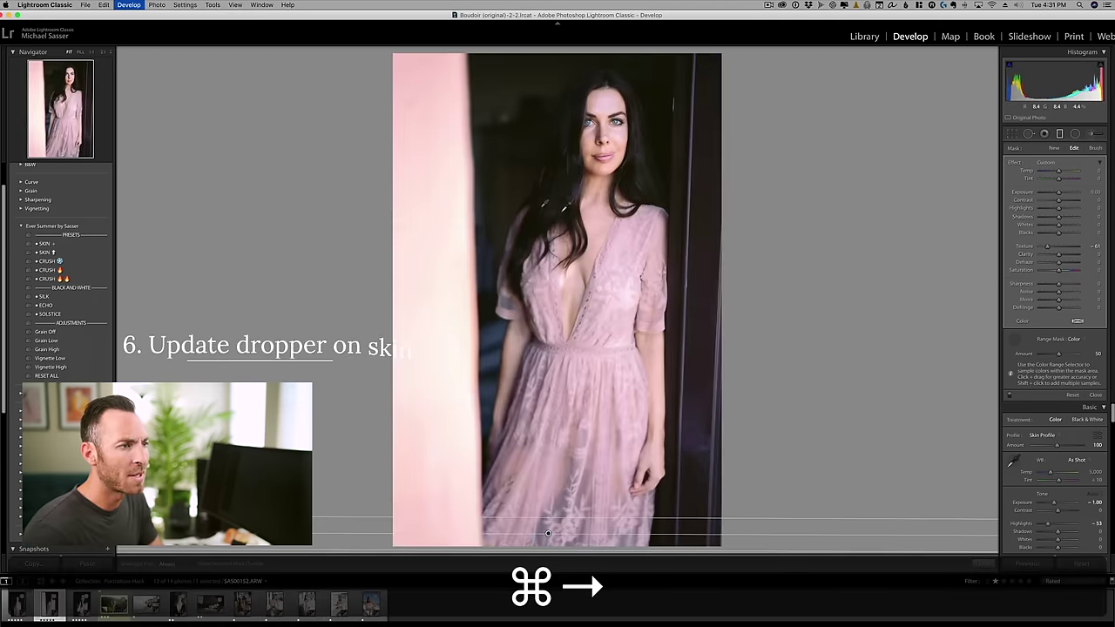
Step through the next three synced photos, including the beach shot, checking the skin mask
{"action": "key", "text": "super+Right"}
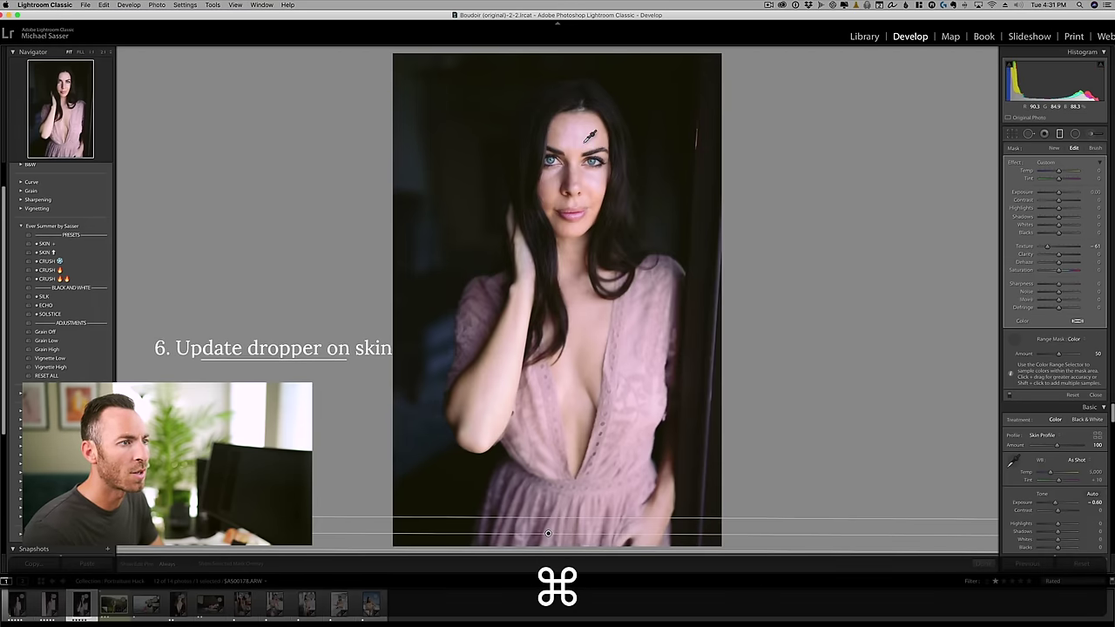
{"action": "key", "text": "super+Right"}
{"action": "key", "text": "super+Right"}
{"action": "key", "text": "super+Right"}
{"action": "key", "text": "super+Right"}
{"action": "key", "text": "super+Right"}
{"action": "key", "text": "super+Right"}
{"action": "key", "text": "super+Right"}
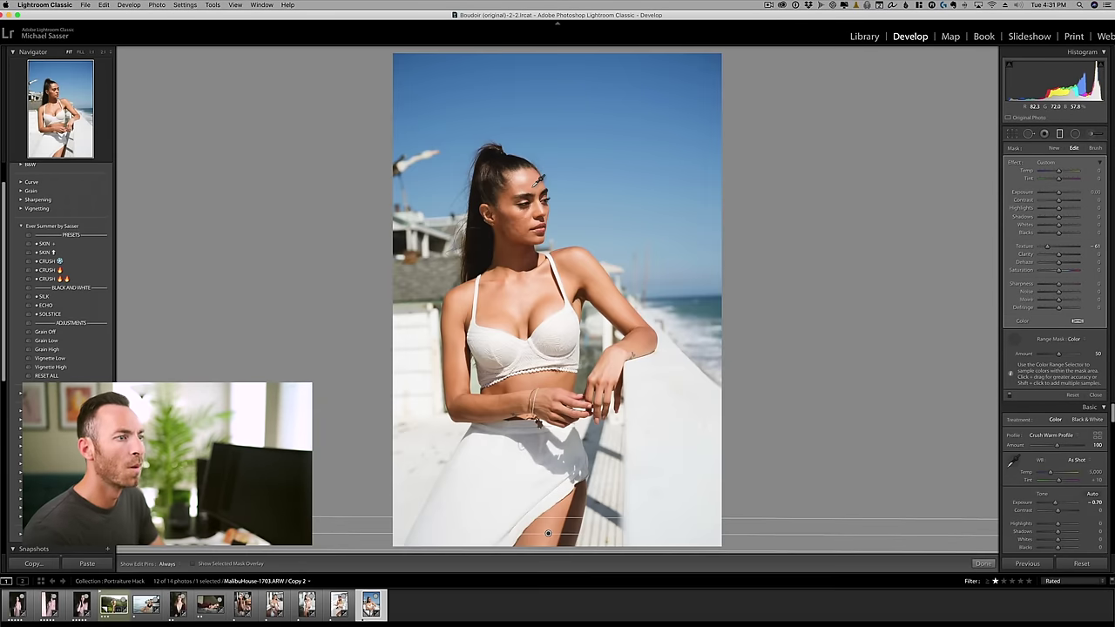
{"action": "key", "text": "super+Right"}
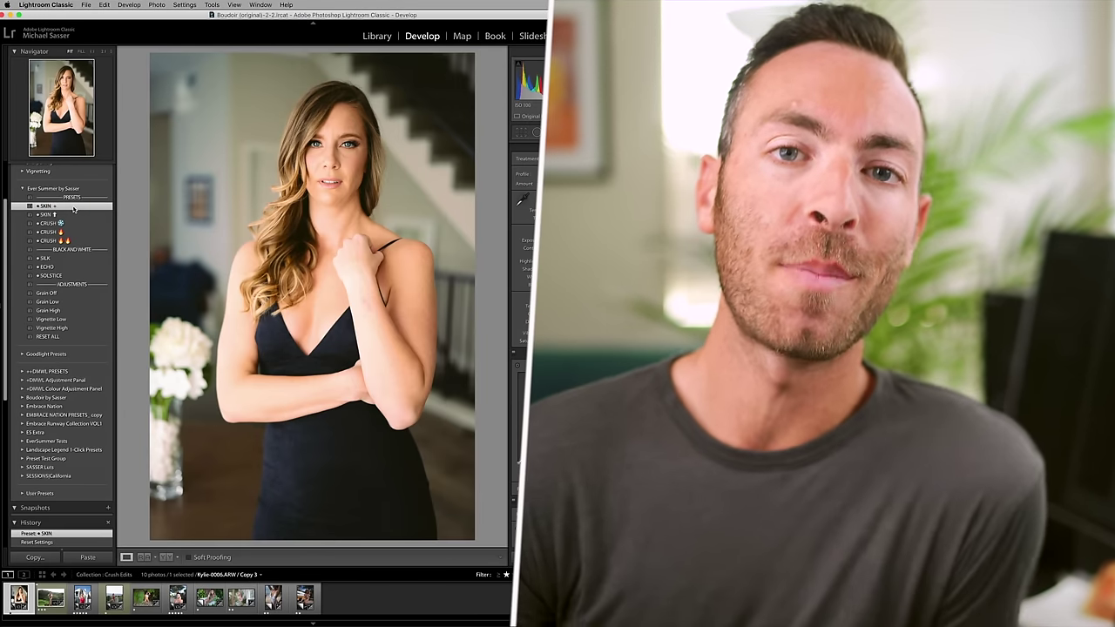
Apply a CRUSH preset to the landscape, and CRUSH 🔥 plus exposure -0.55 to the lifeguard photo
{"action": "key", "text": "super+Right"}
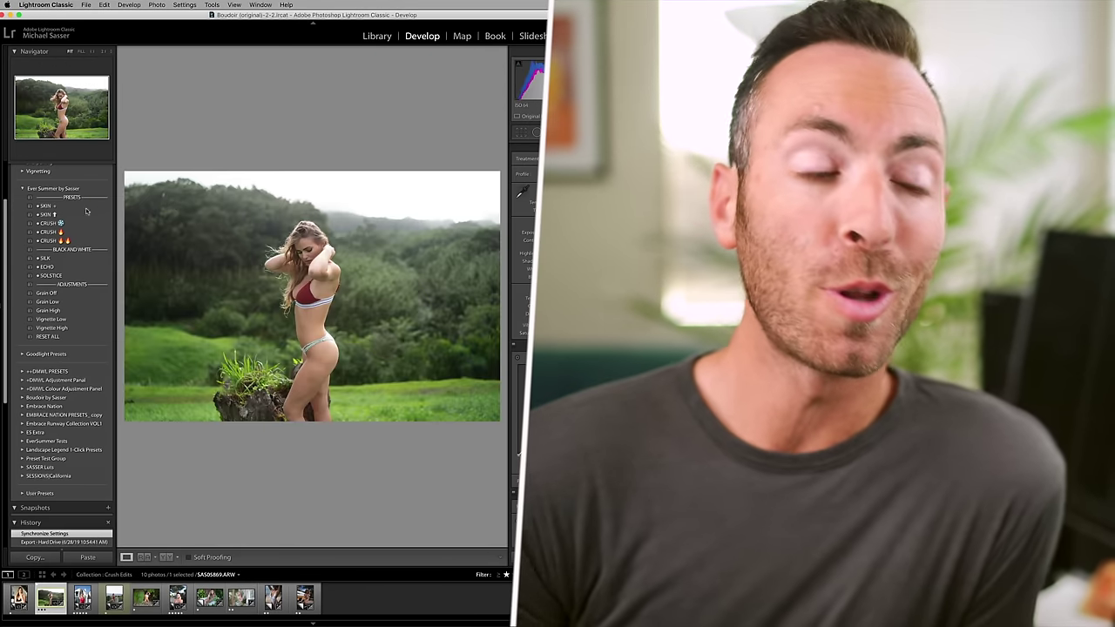
{"action": "left_click", "coordinate": [38, 240]}
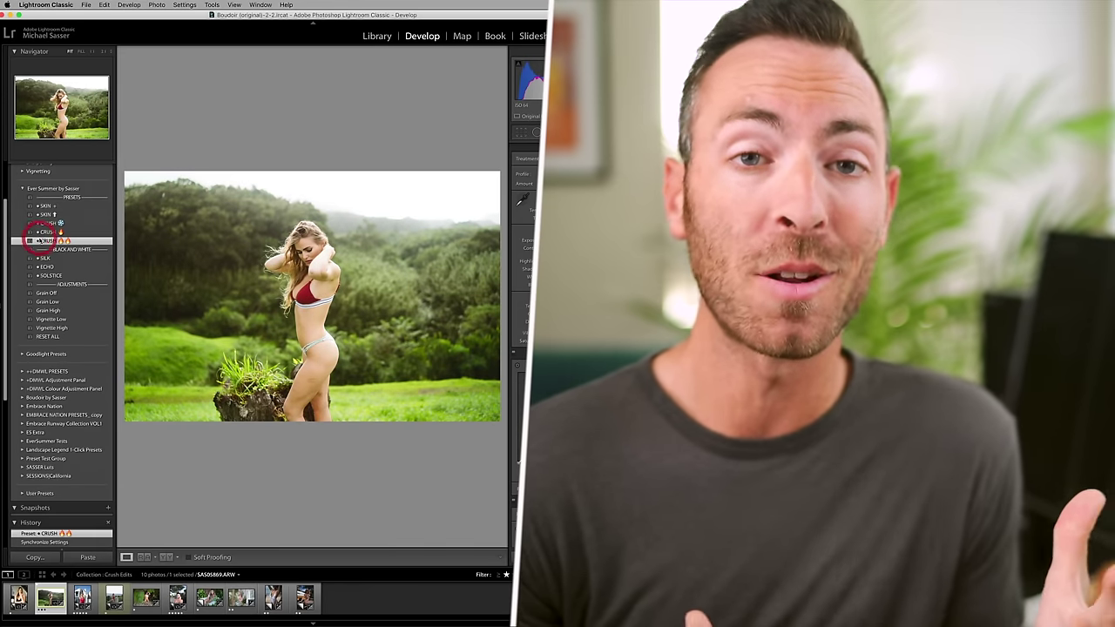
{"action": "key", "text": "super+Right"}
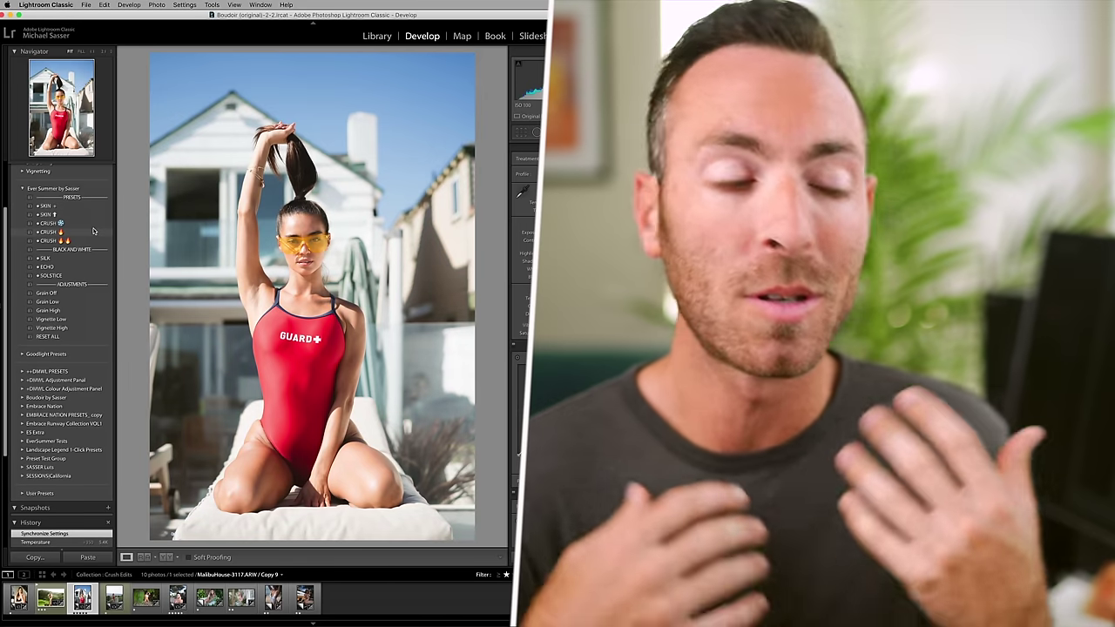
{"action": "left_click", "coordinate": [93, 232]}
{"action": "left_click_drag", "start_coordinate": [610, 240], "coordinate": [593, 241]}
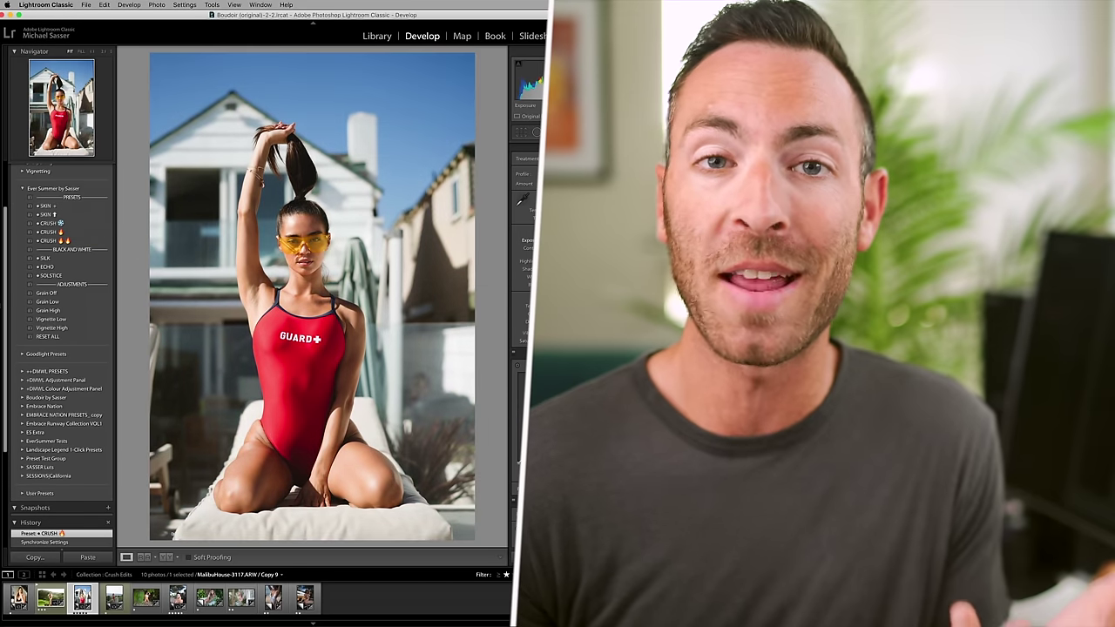
Give the balcony shot CRUSH 🔥, and the red-swimsuit portrait SKIN with exposure -0.45
{"action": "key", "text": "Right"}
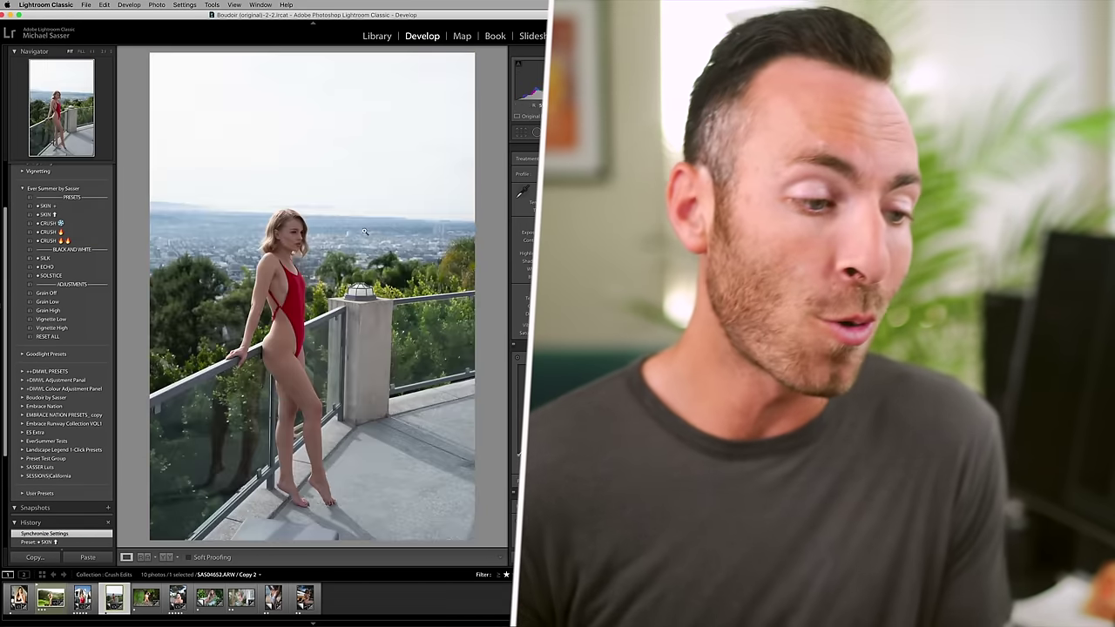
{"action": "left_click", "coordinate": [63, 232]}
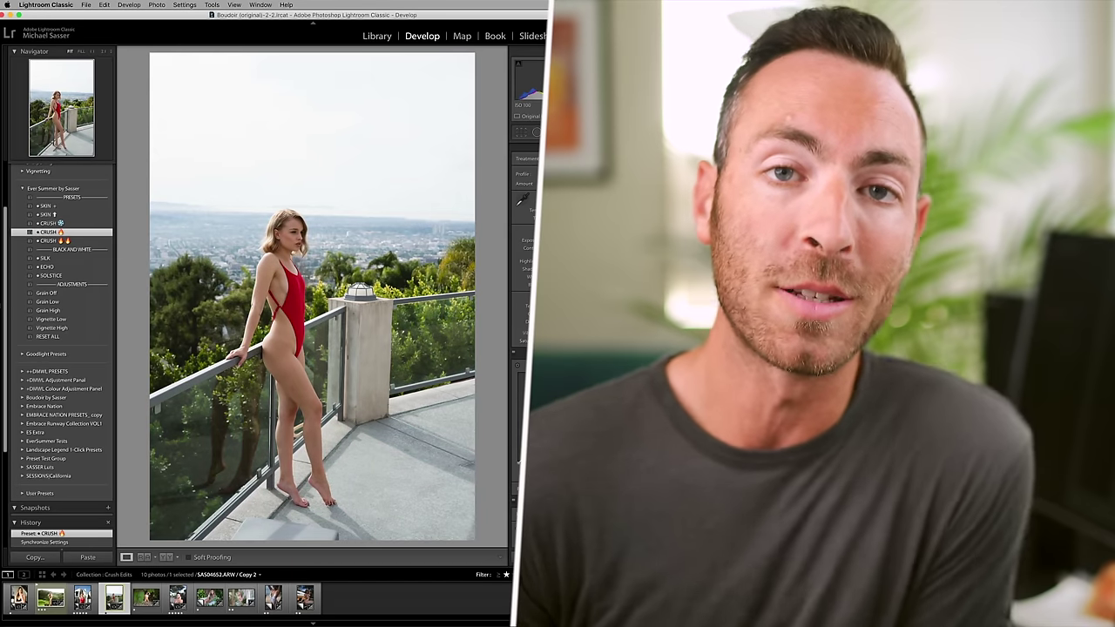
{"action": "key", "text": "Right"}
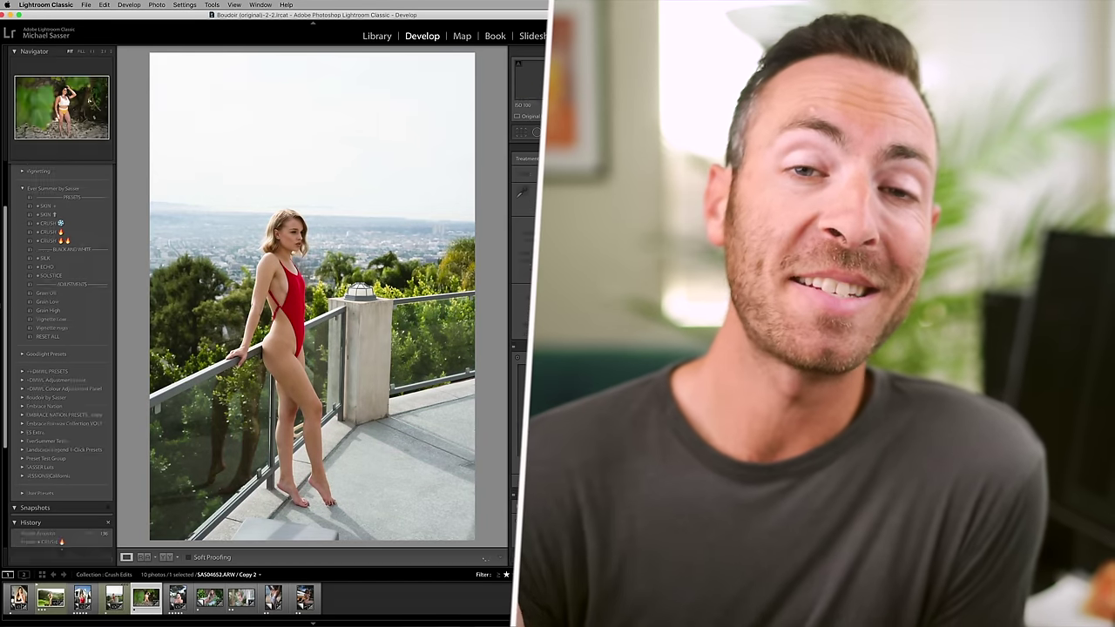
{"action": "key", "text": "Right"}
{"action": "left_click", "coordinate": [46, 206]}
{"action": "left_click_drag", "start_coordinate": [528, 83], "coordinate": [521, 83]}
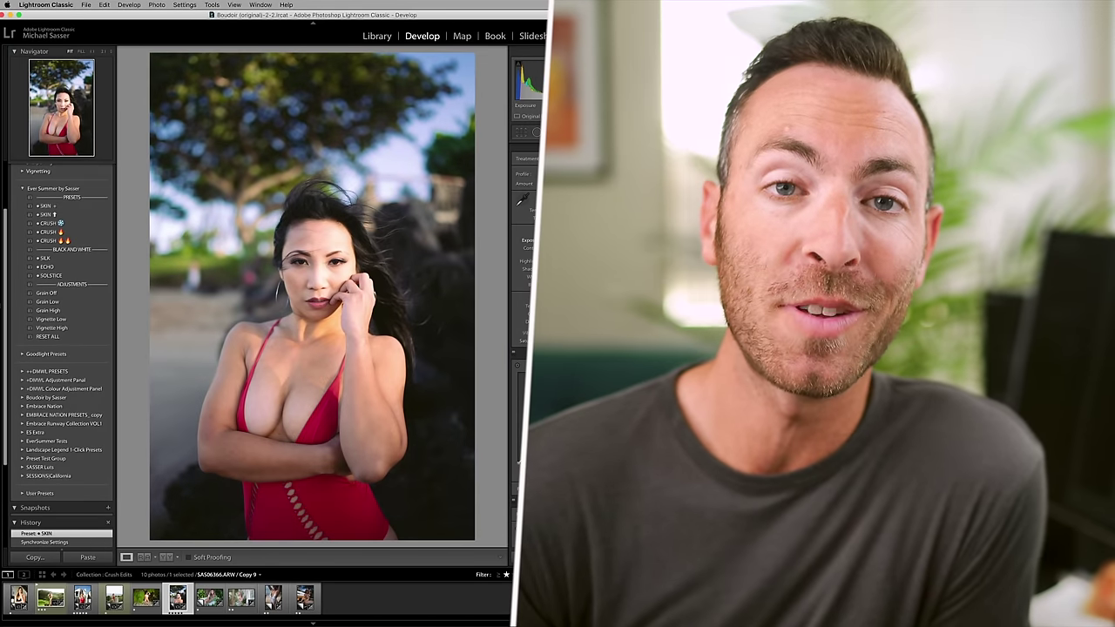